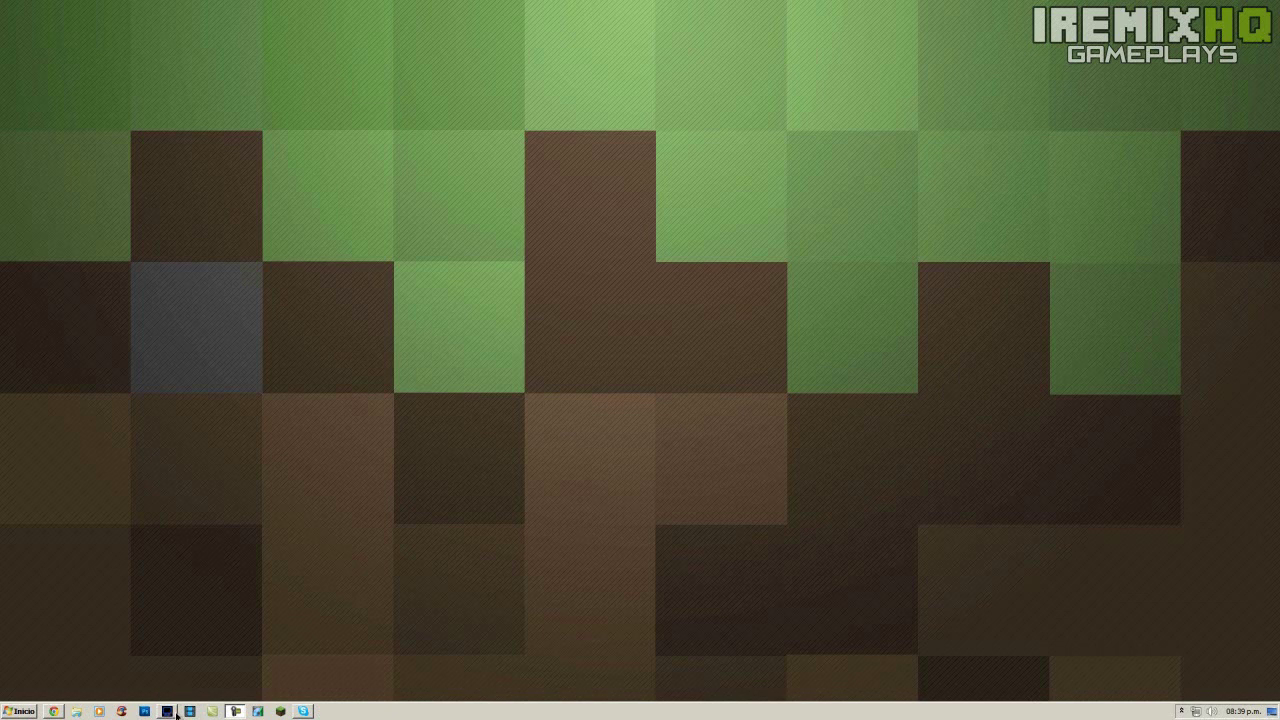
Open Dxtory, move its window to the middle of the desktop and show the target settings
click(168, 711)
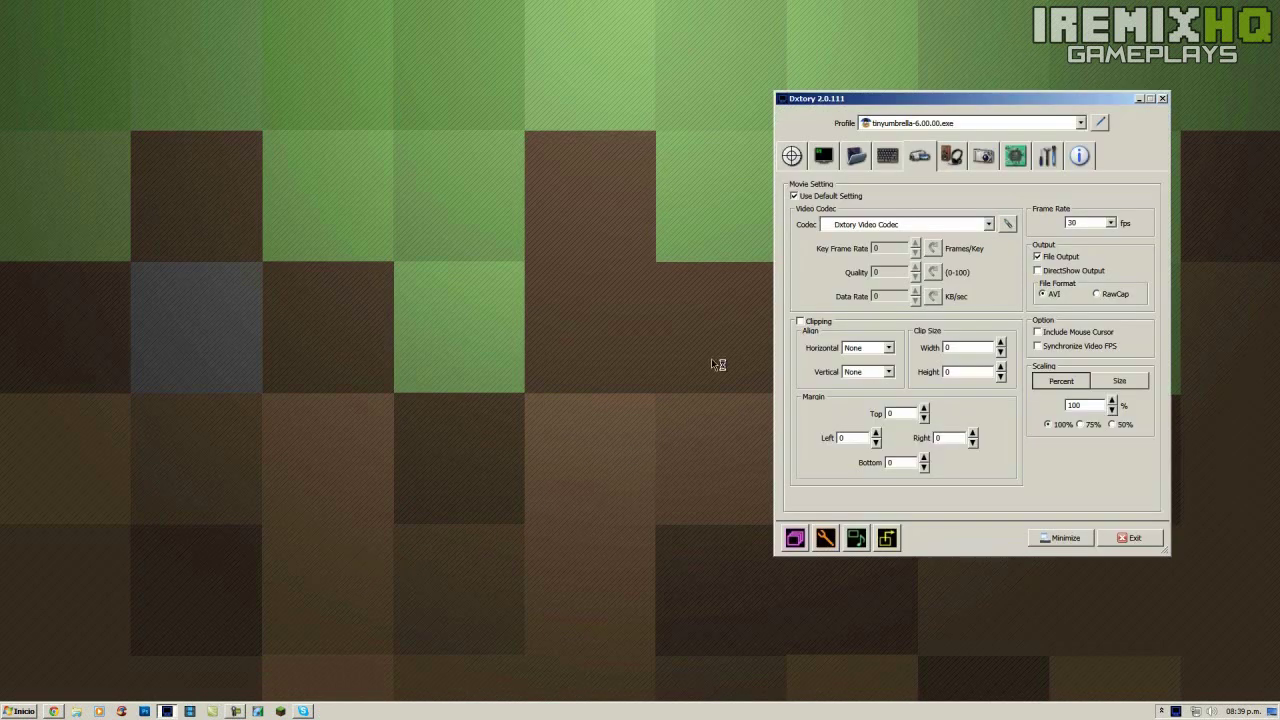
drag(816, 106, 439, 105)
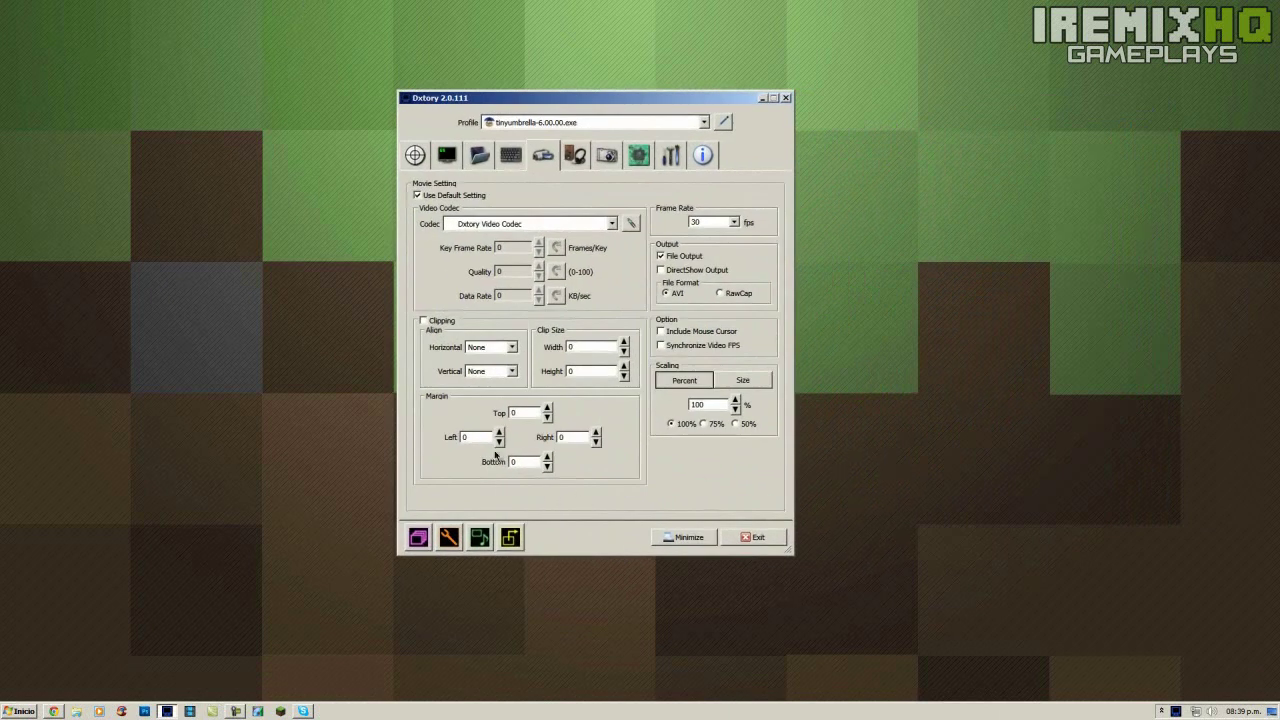
click(420, 158)
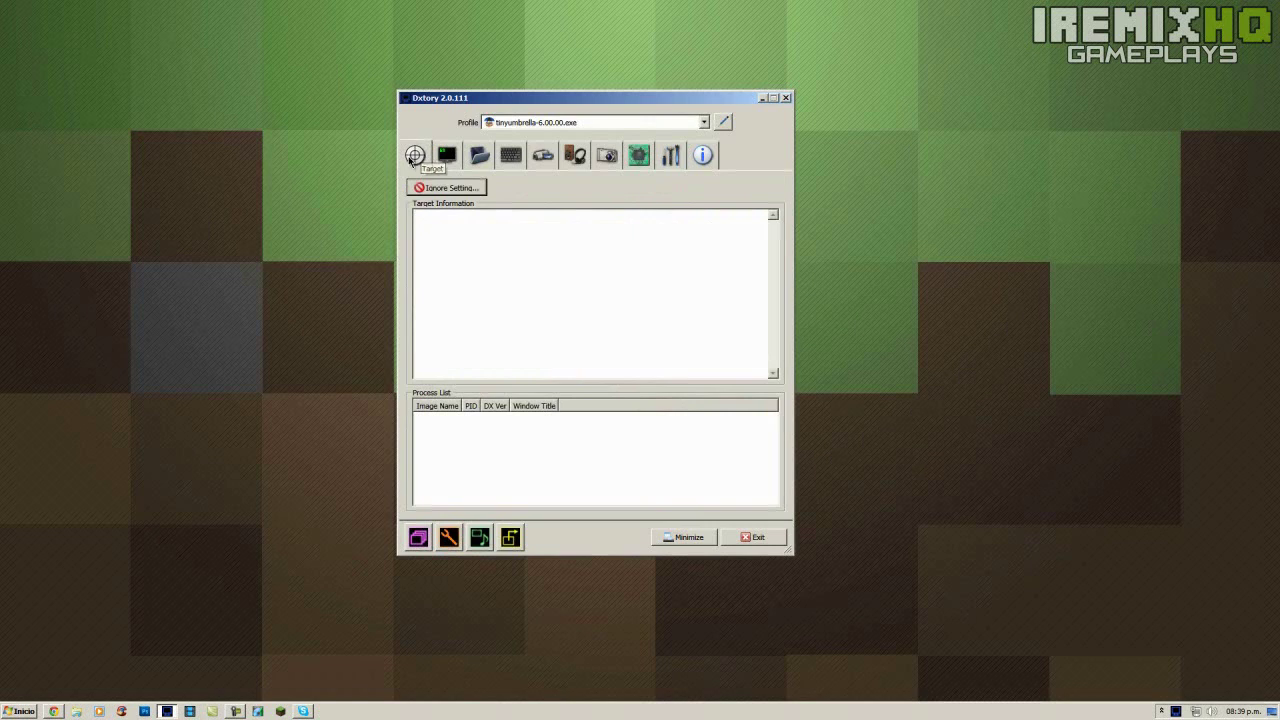
In the overlay settings, accept the non-recording status color C5FF00 and change the recording status color to orange
click(447, 155)
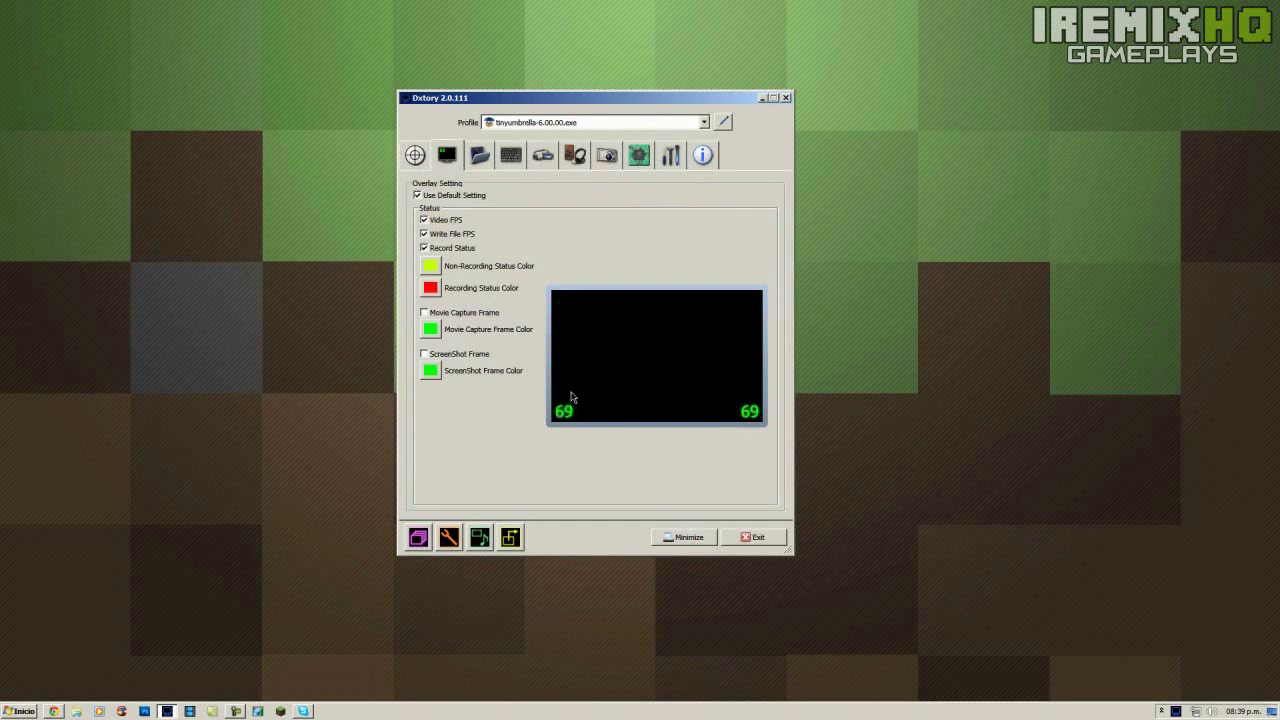
mouse_move(571, 397)
mouse_down()
mouse_move(592, 414)
mouse_move(757, 416)
mouse_move(565, 355)
mouse_move(565, 310)
mouse_move(577, 374)
mouse_move(557, 403)
mouse_move(660, 429)
mouse_move(752, 410)
mouse_move(750, 308)
mouse_move(558, 310)
mouse_move(570, 410)
mouse_up()
click(432, 267)
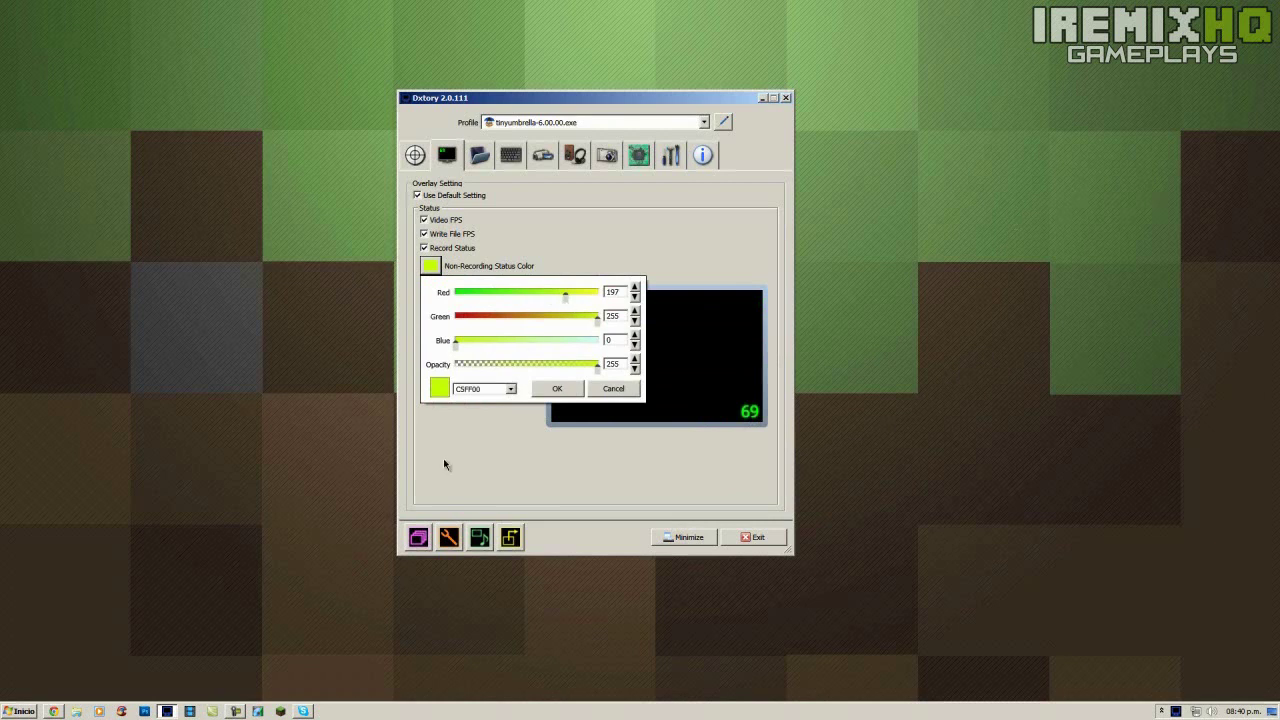
click(557, 388)
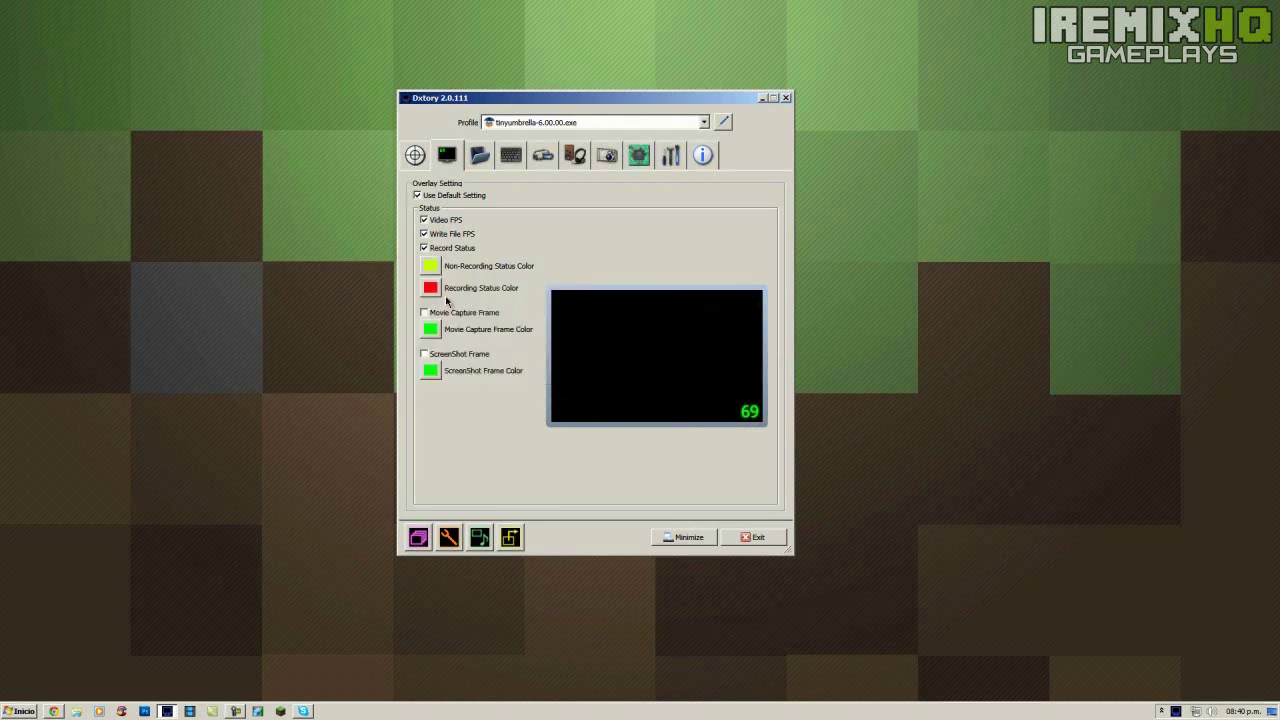
click(431, 289)
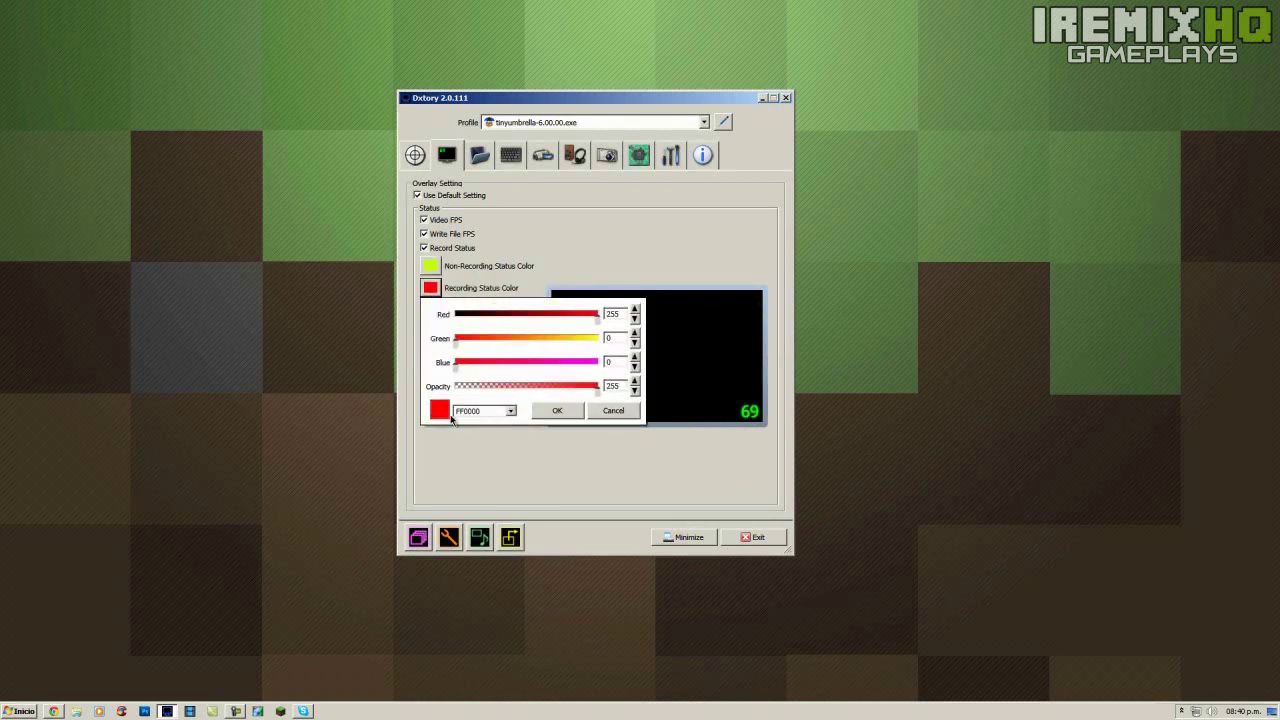
drag(457, 340, 521, 352)
click(557, 410)
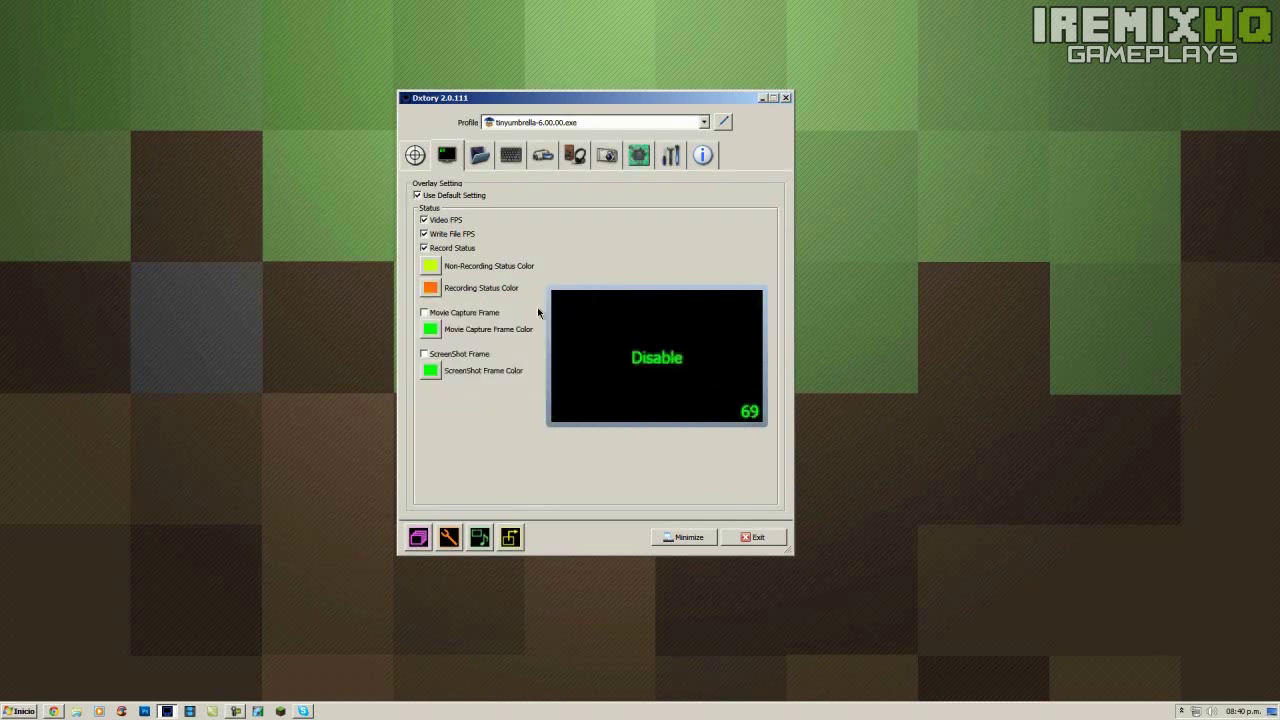
Enable the Debut folder for saving movies and remove the Fraps folder from the list
click(470, 163)
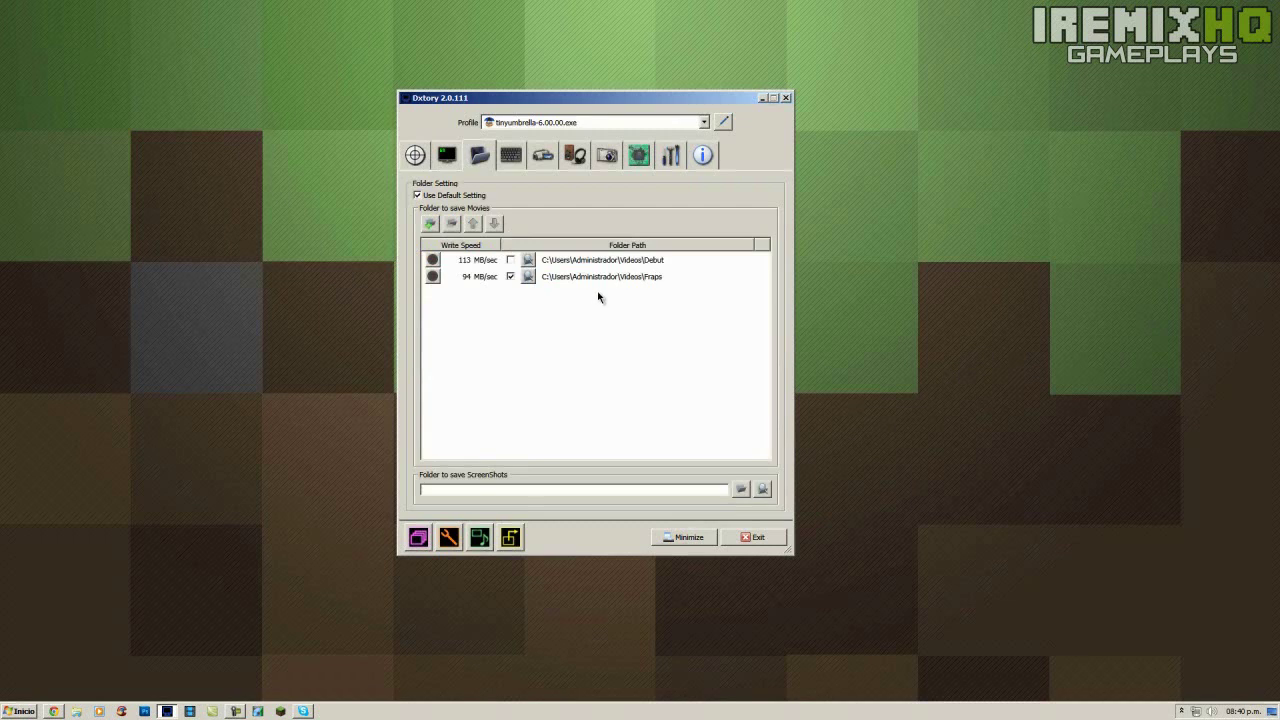
click(510, 260)
click(582, 263)
right_click(558, 262)
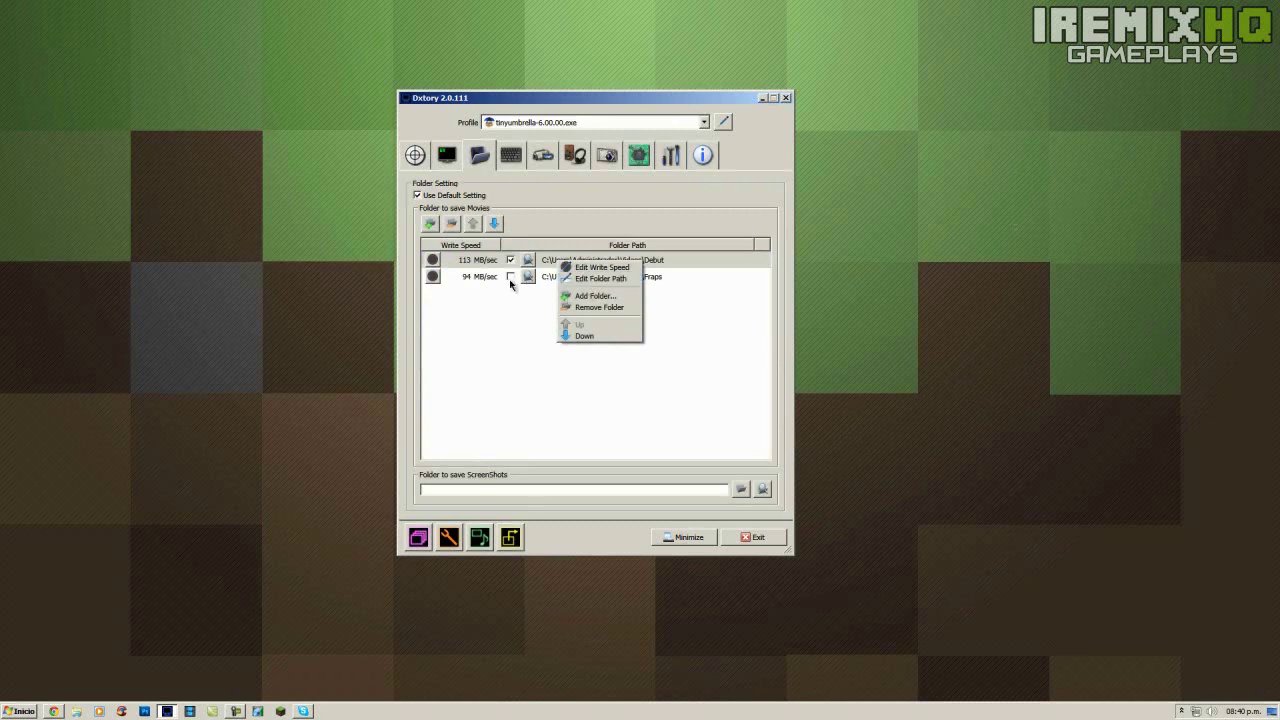
click(493, 281)
right_click(587, 278)
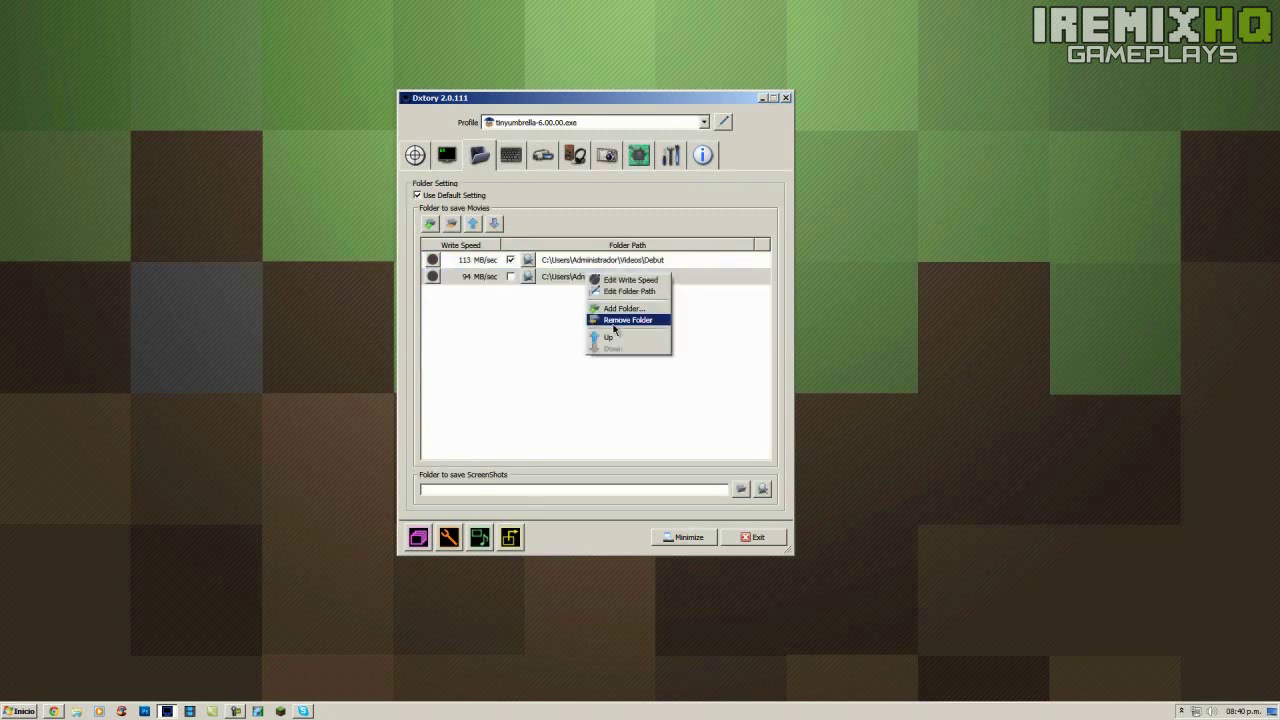
click(612, 320)
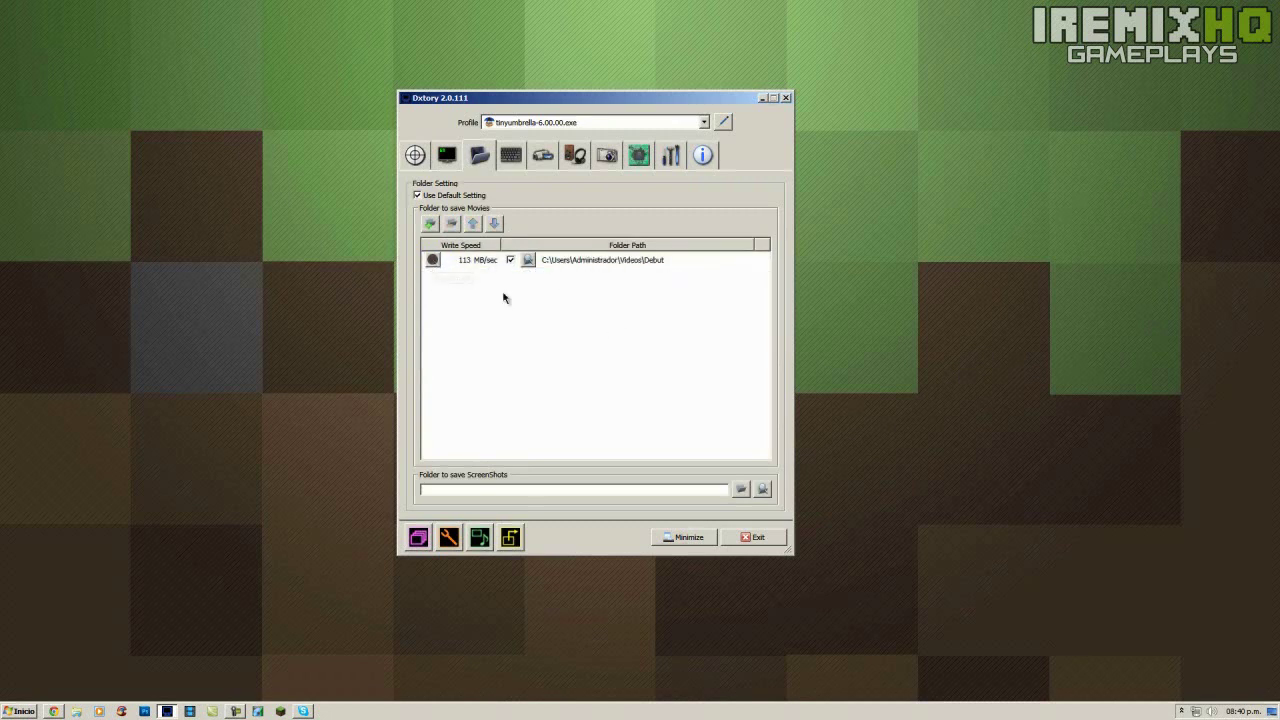
click(431, 224)
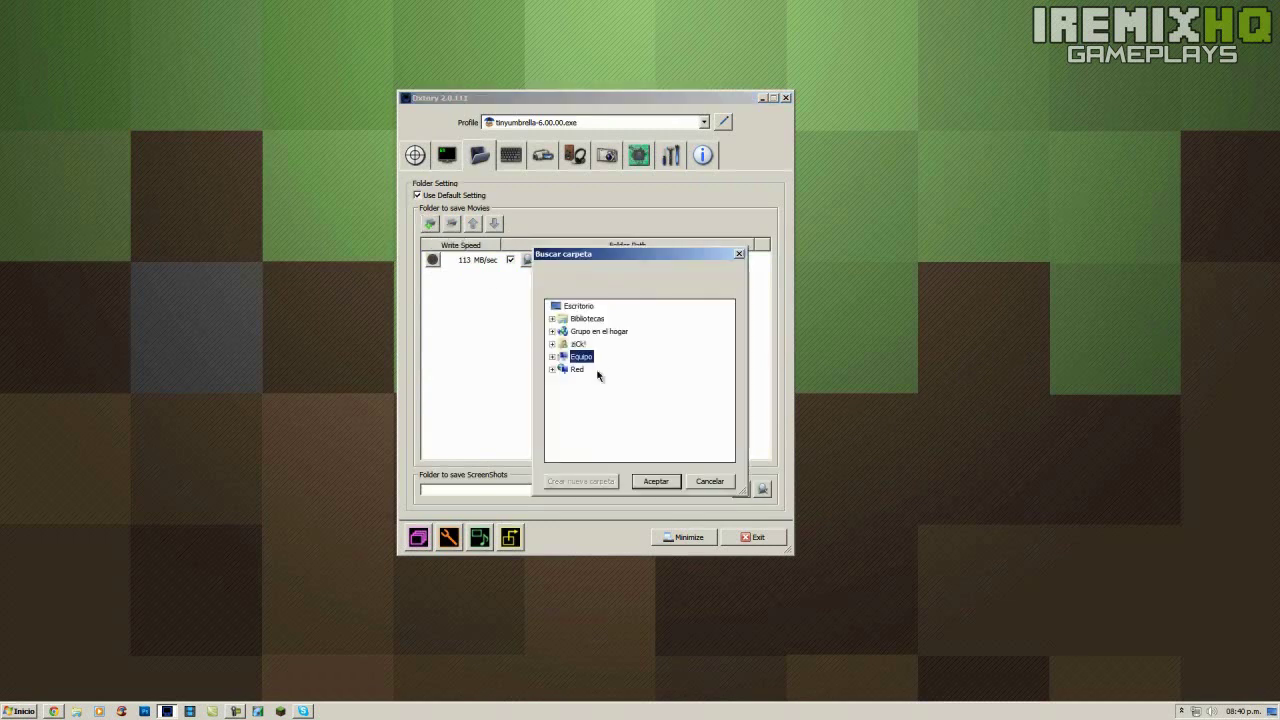
click(738, 255)
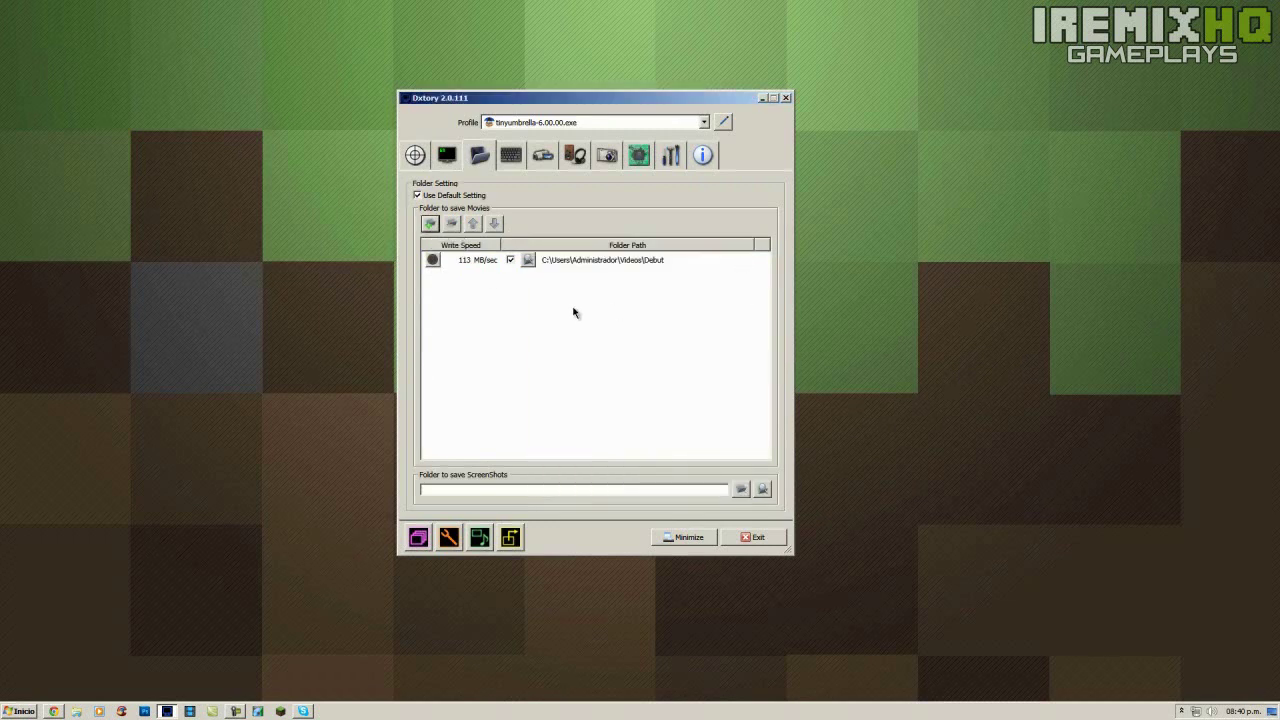
Benchmark the Debut folder's write speed with a write size of 1000 MB and accept the result
click(432, 260)
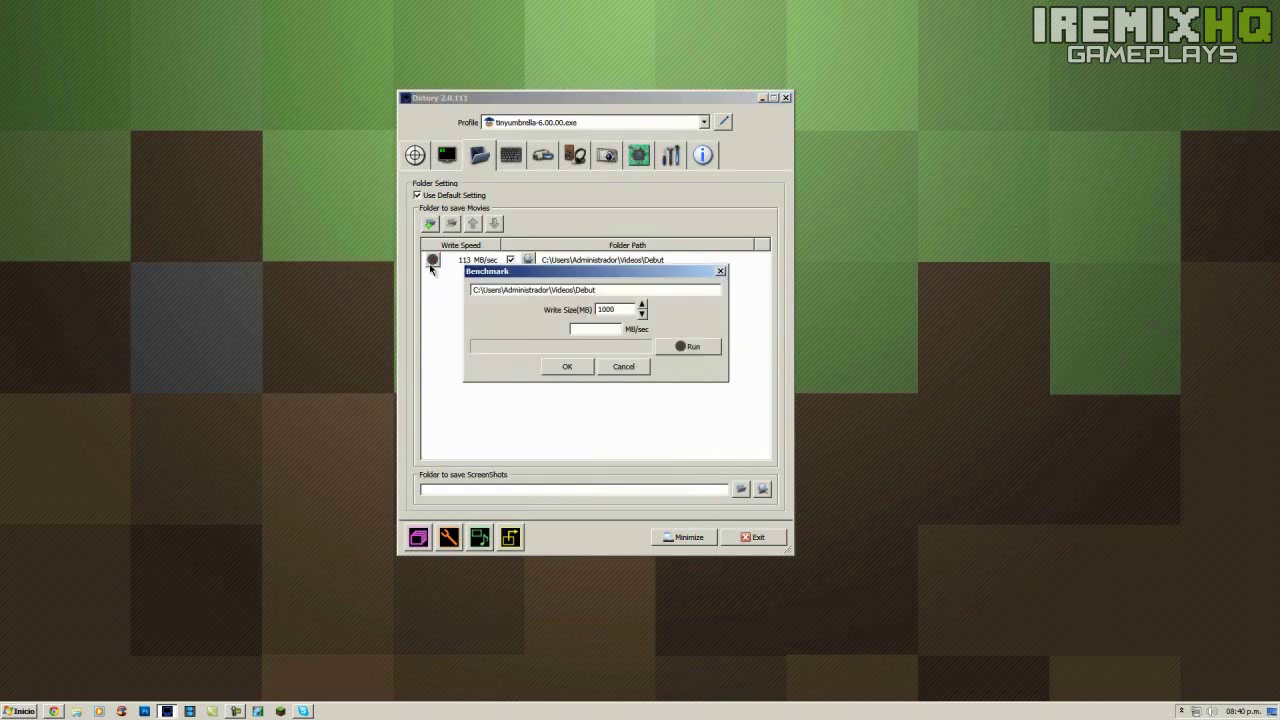
click(692, 349)
click(568, 367)
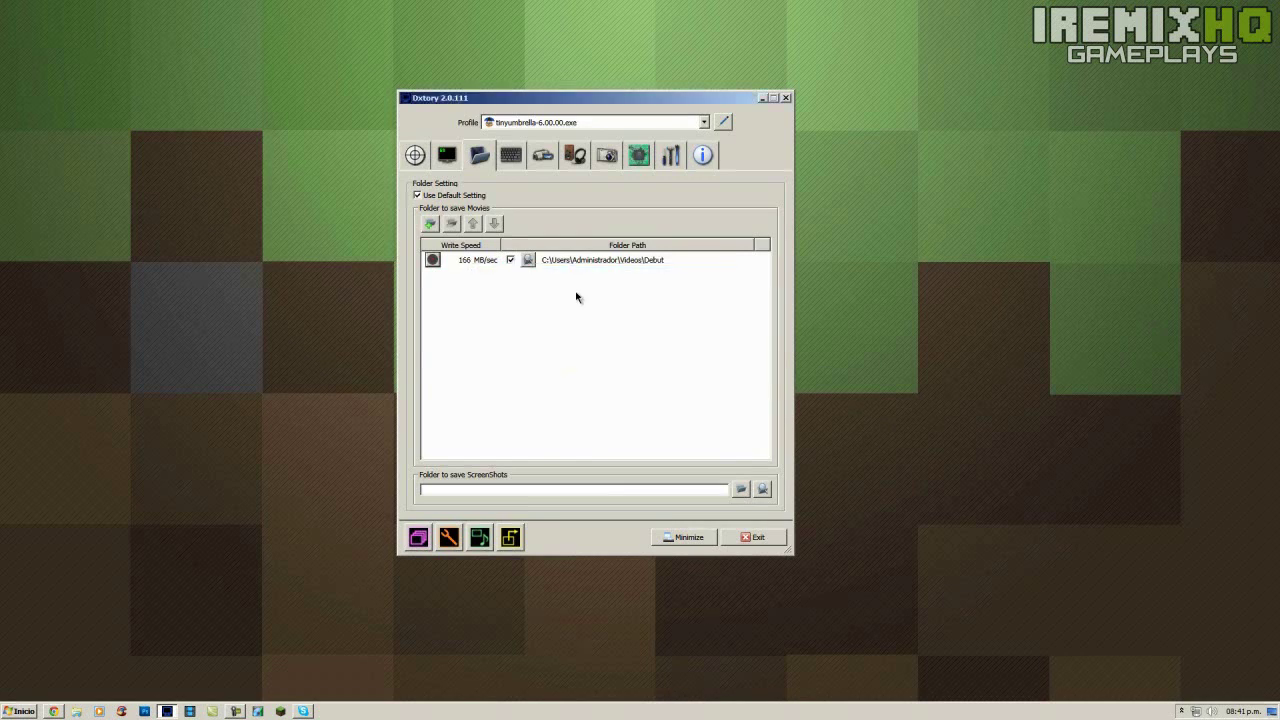
Show the hotkey settings and open the Start/Stop Movie Capture hotkey for editing
click(507, 160)
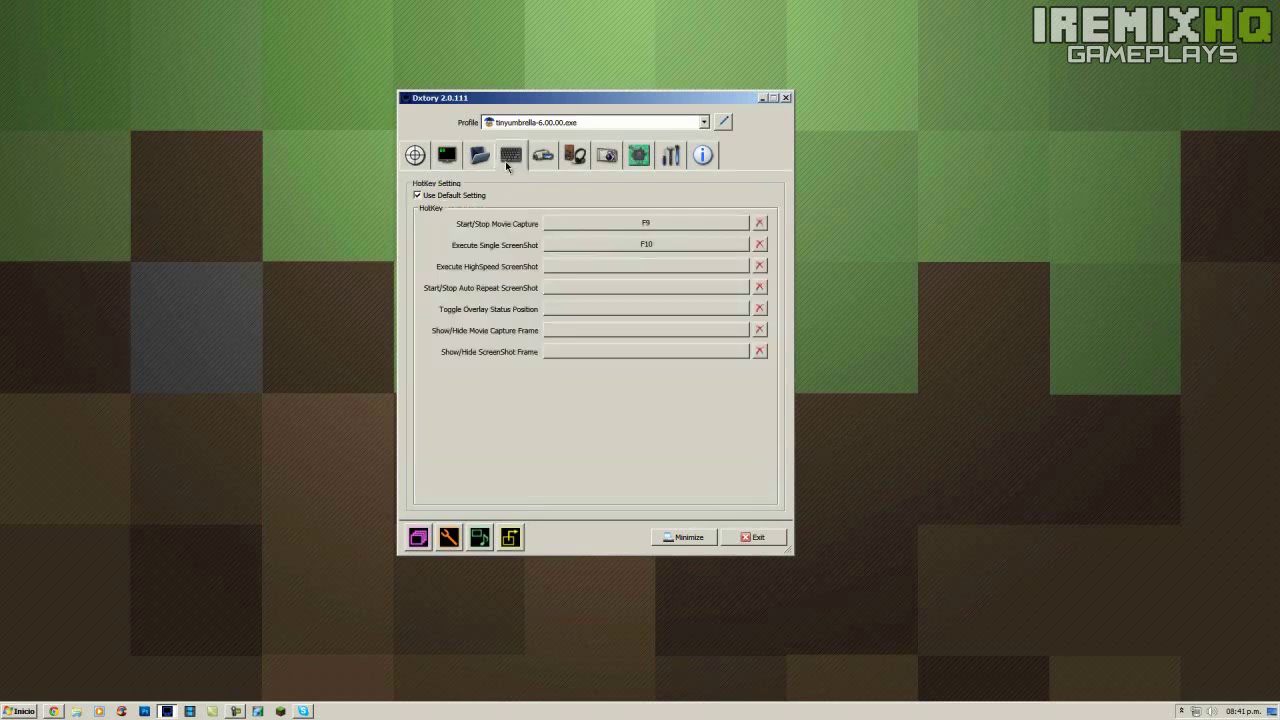
click(697, 222)
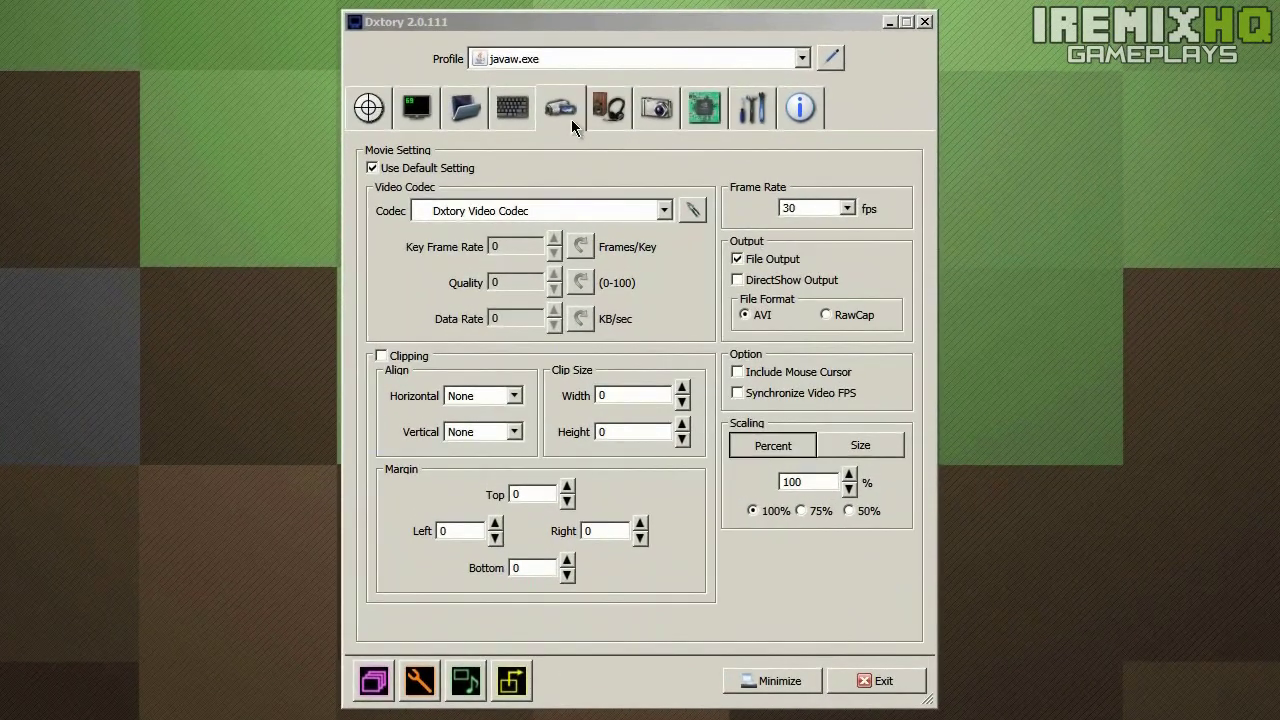
In the movie settings, keep the Dxtory Video Codec and confirm its YUV24 - High Quality format without compression
click(546, 157)
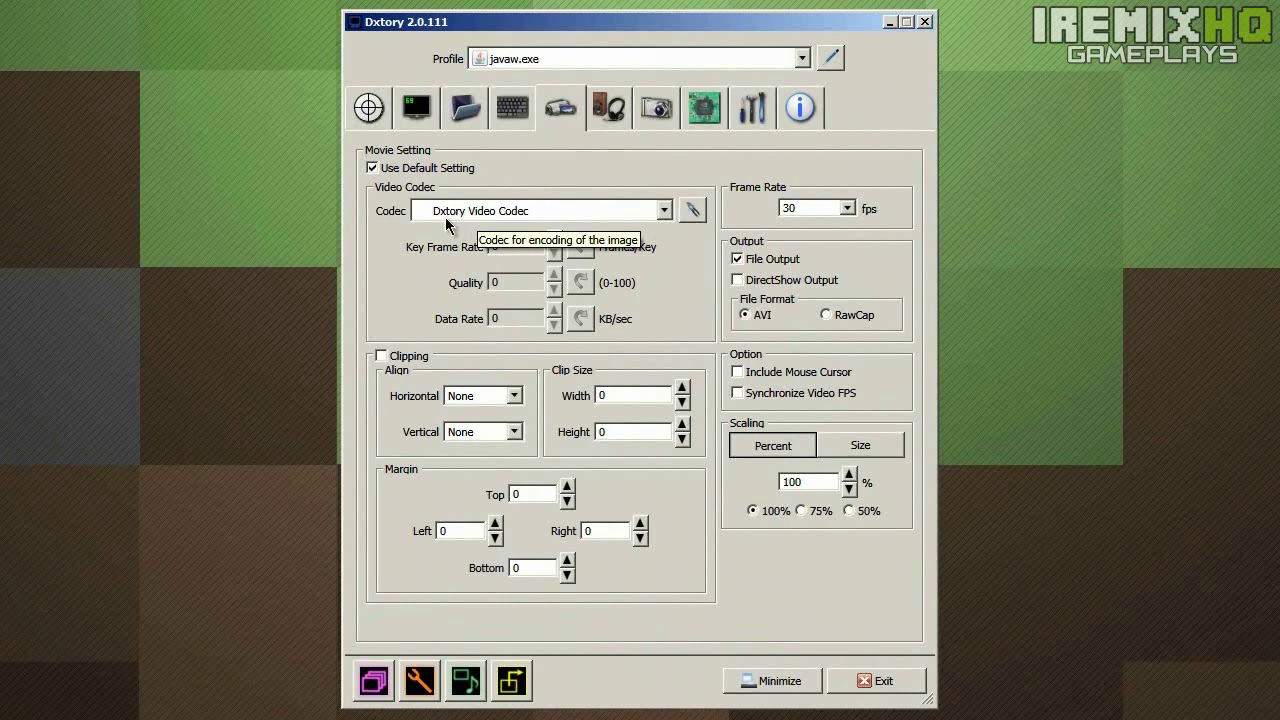
click(664, 212)
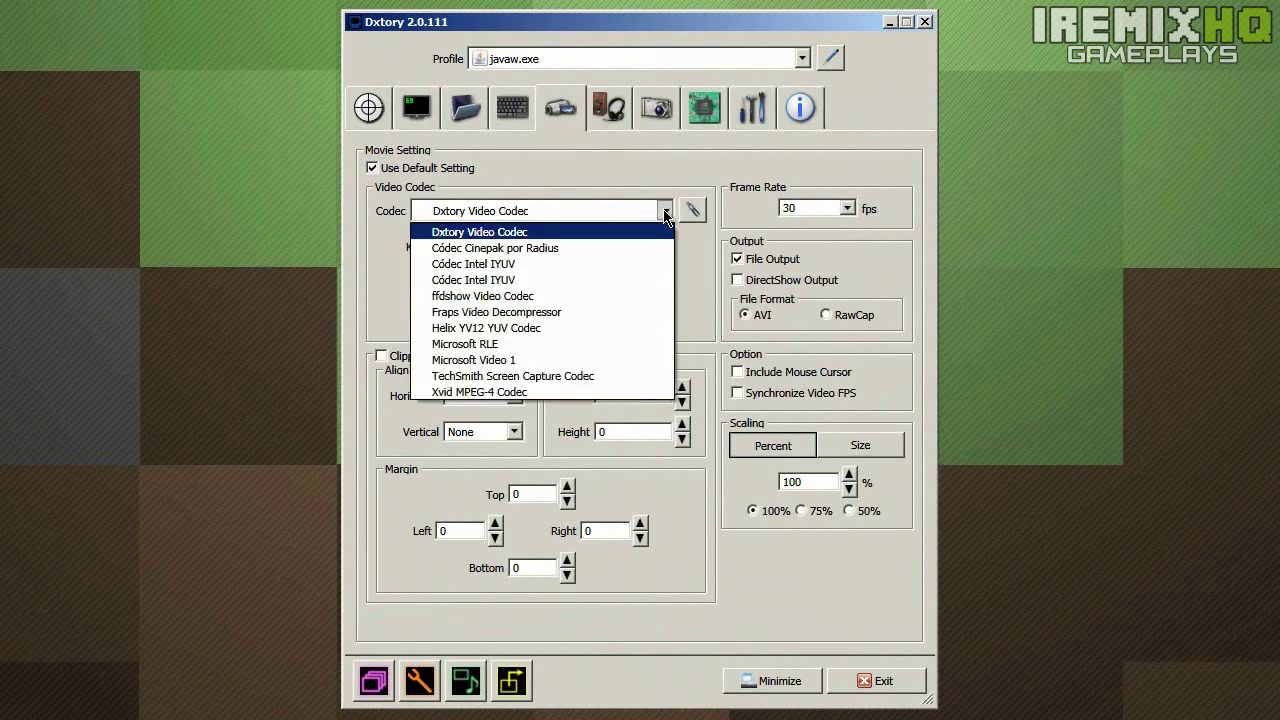
click(665, 215)
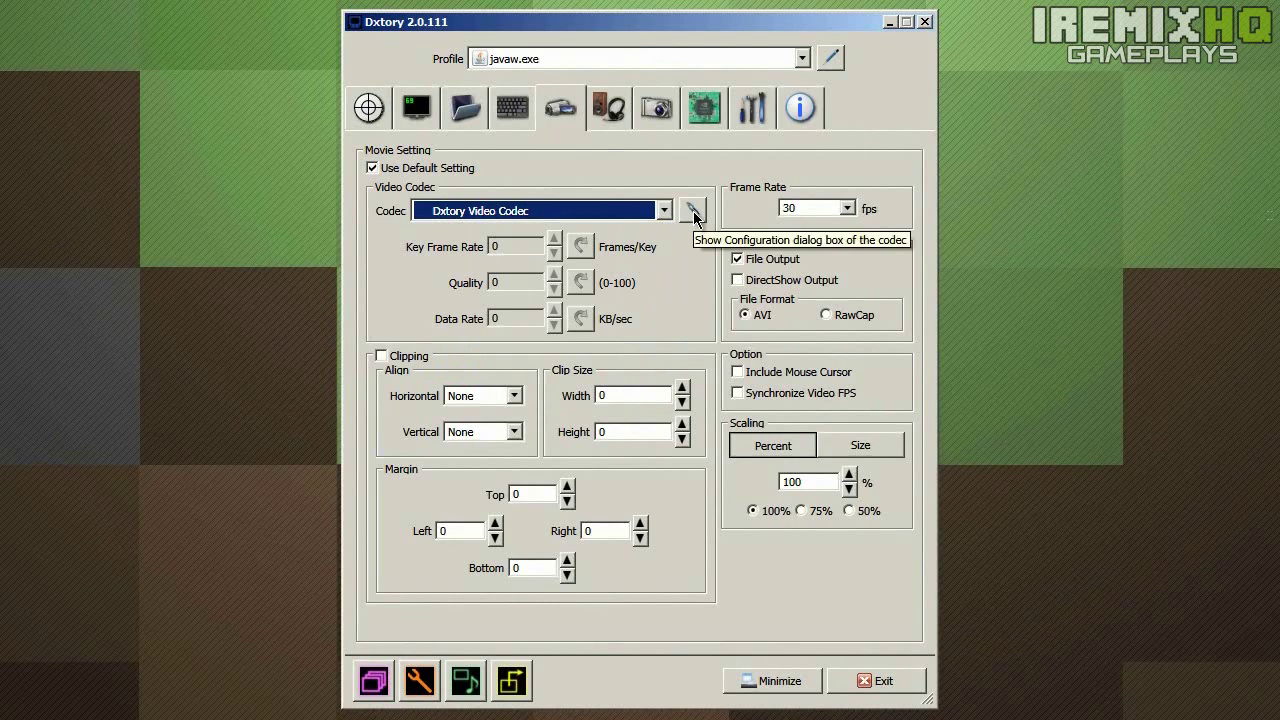
click(693, 212)
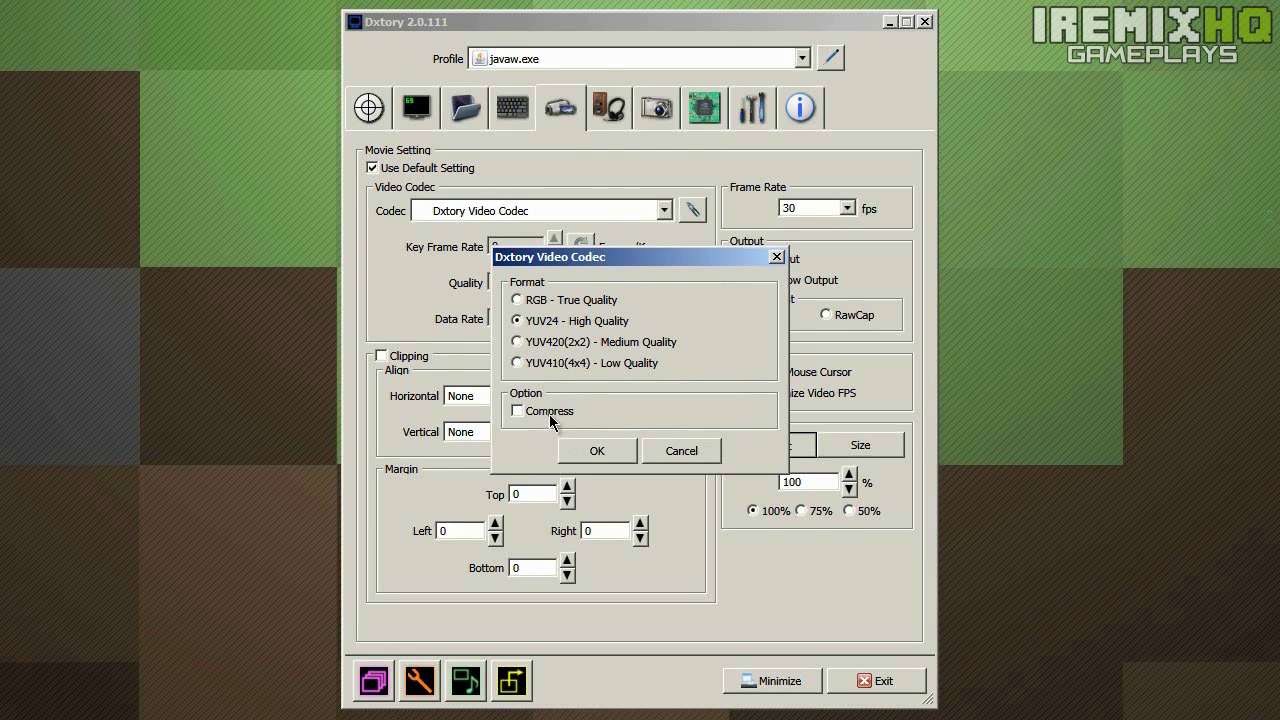
click(591, 451)
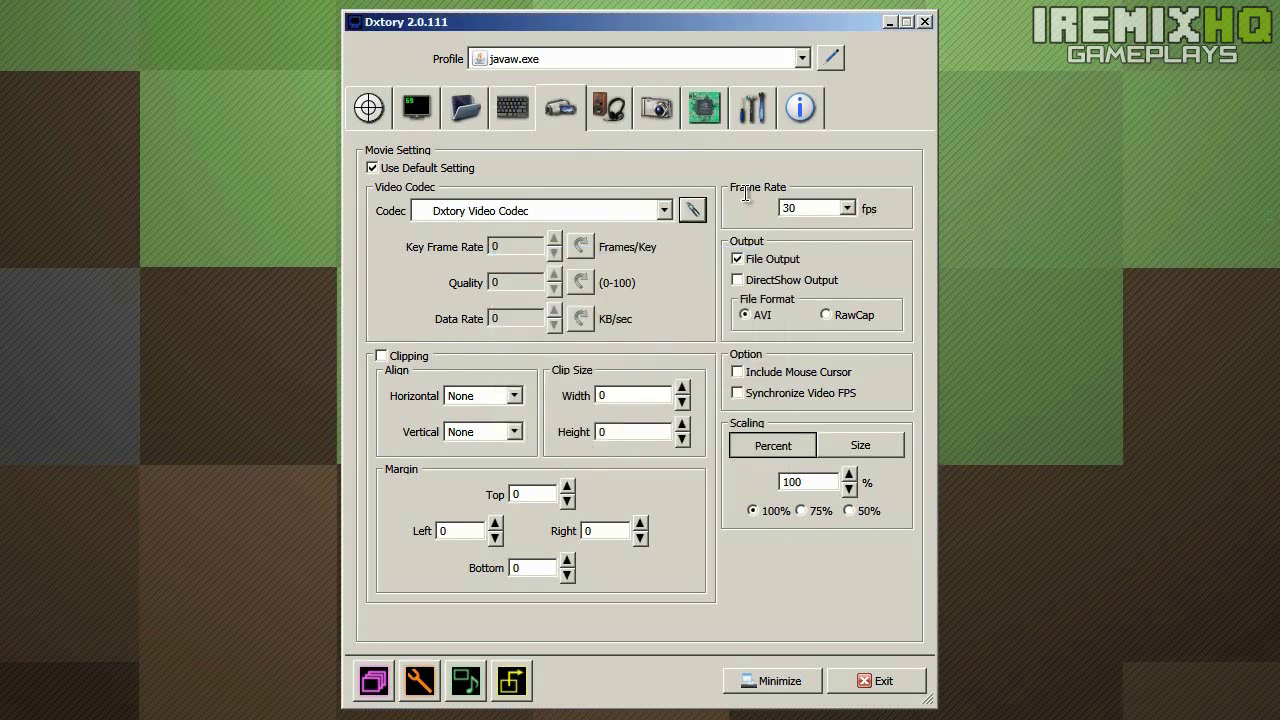
Review the frame rate choices, the AVI file format and scaling by size, and return the scaling to Percent
click(846, 208)
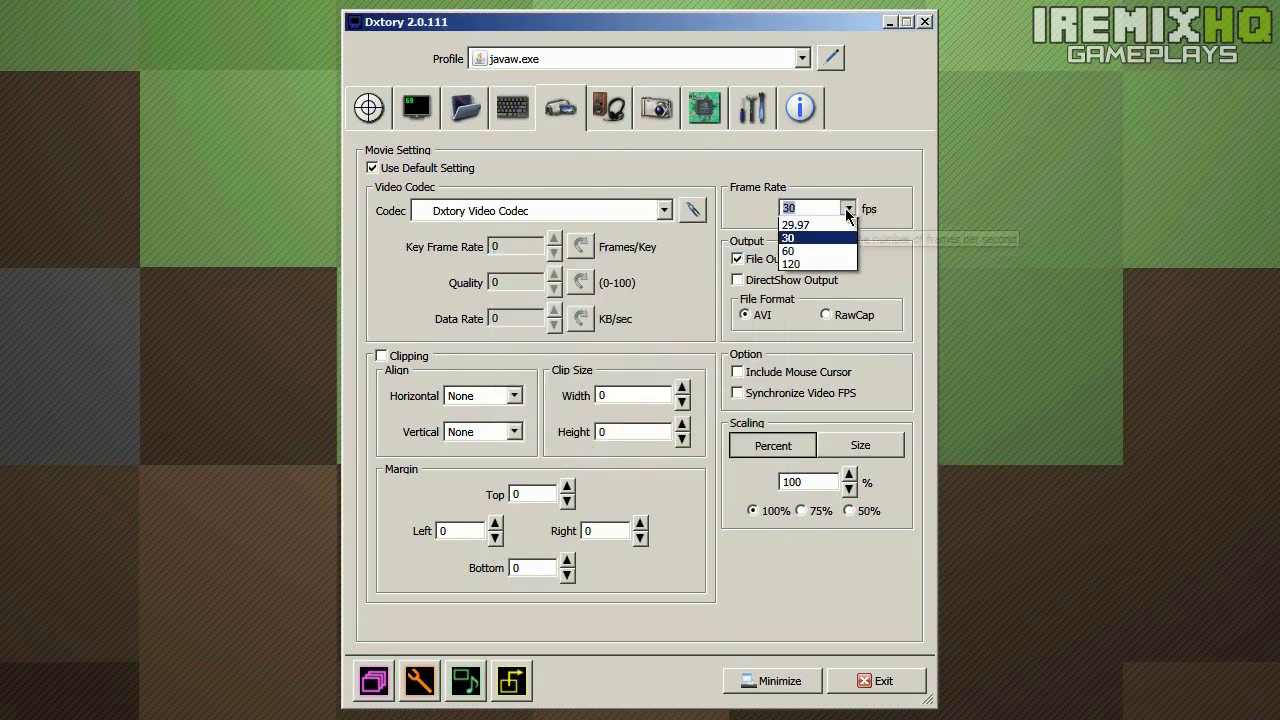
click(845, 208)
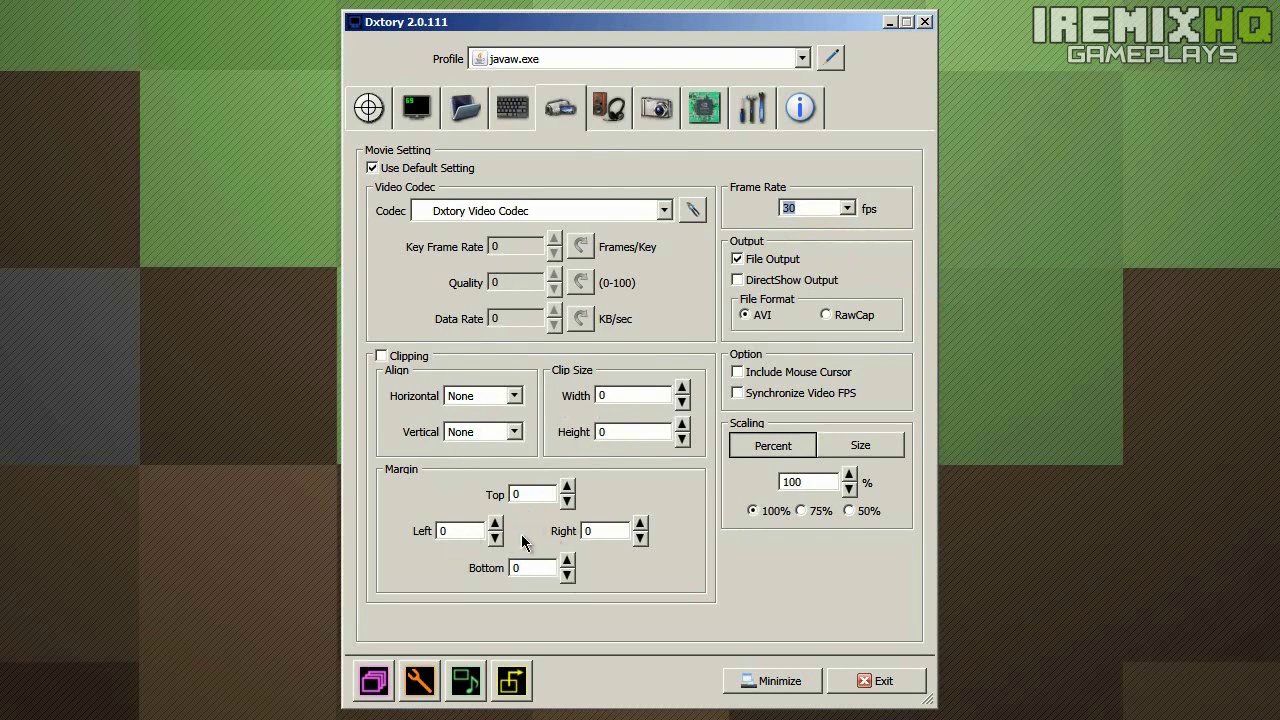
click(760, 320)
click(860, 446)
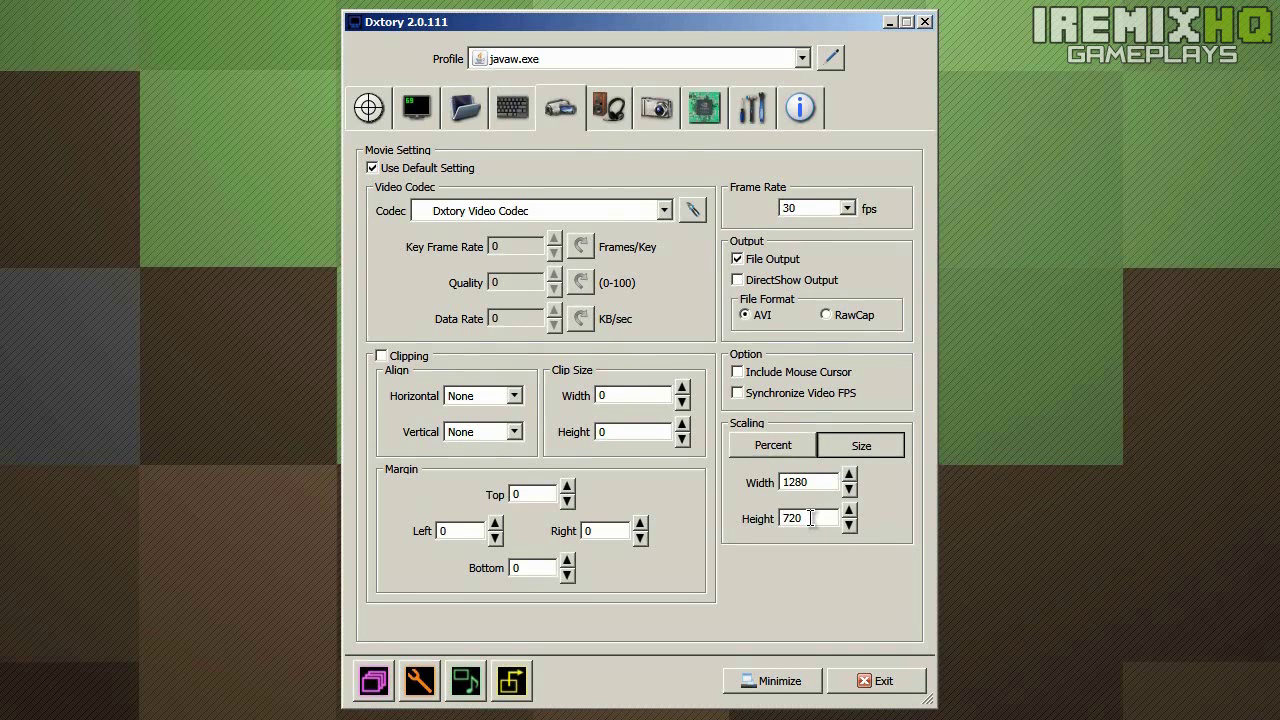
click(781, 455)
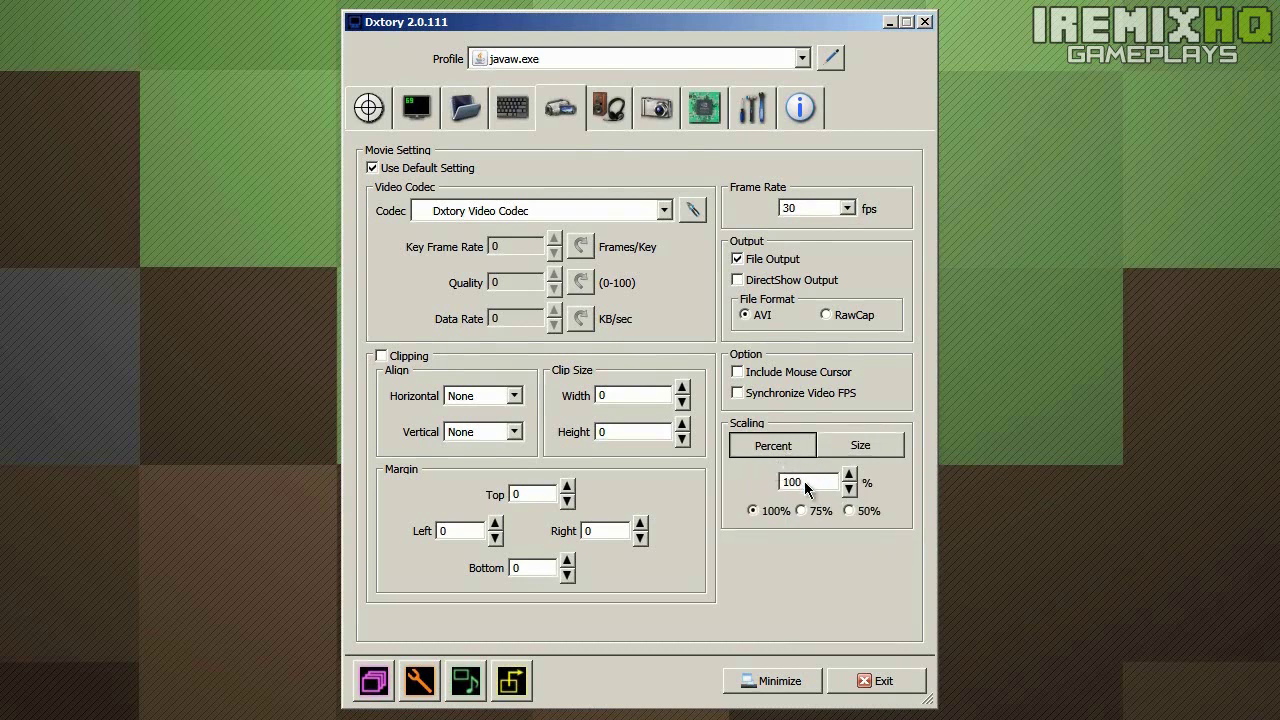
Examine the device, codec and format settings of audio streams 1 and 2
click(611, 112)
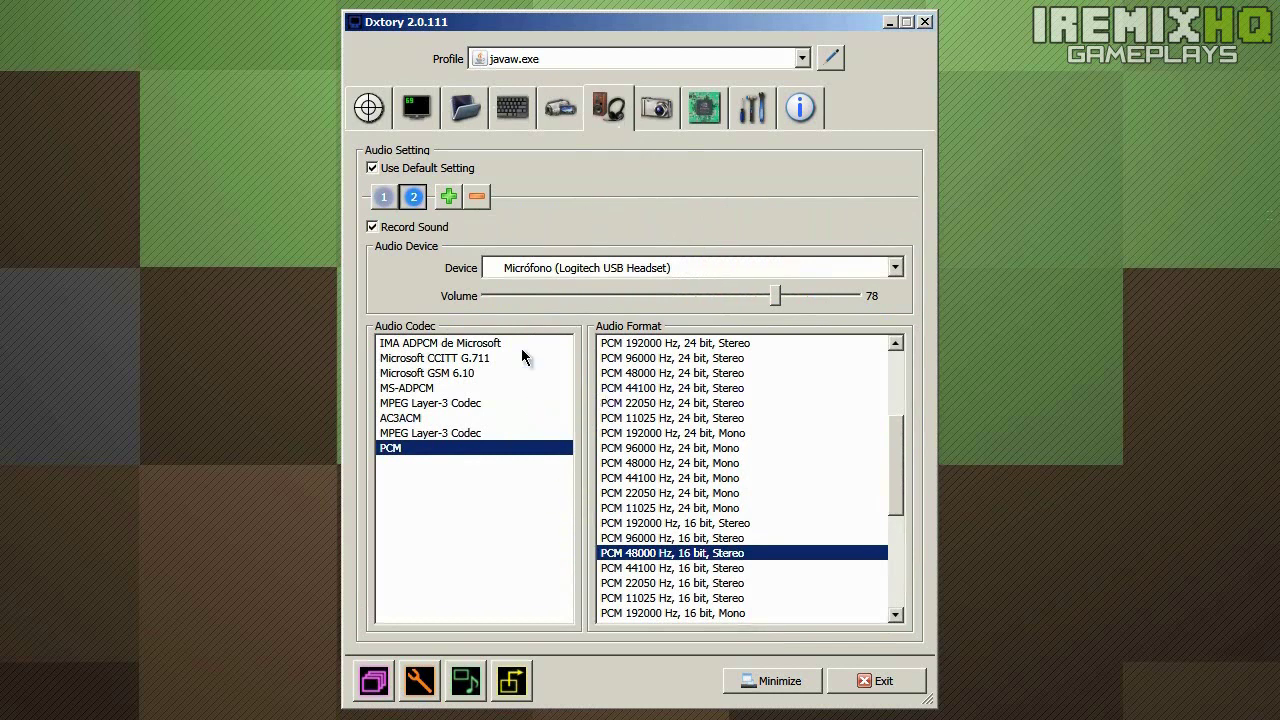
click(384, 197)
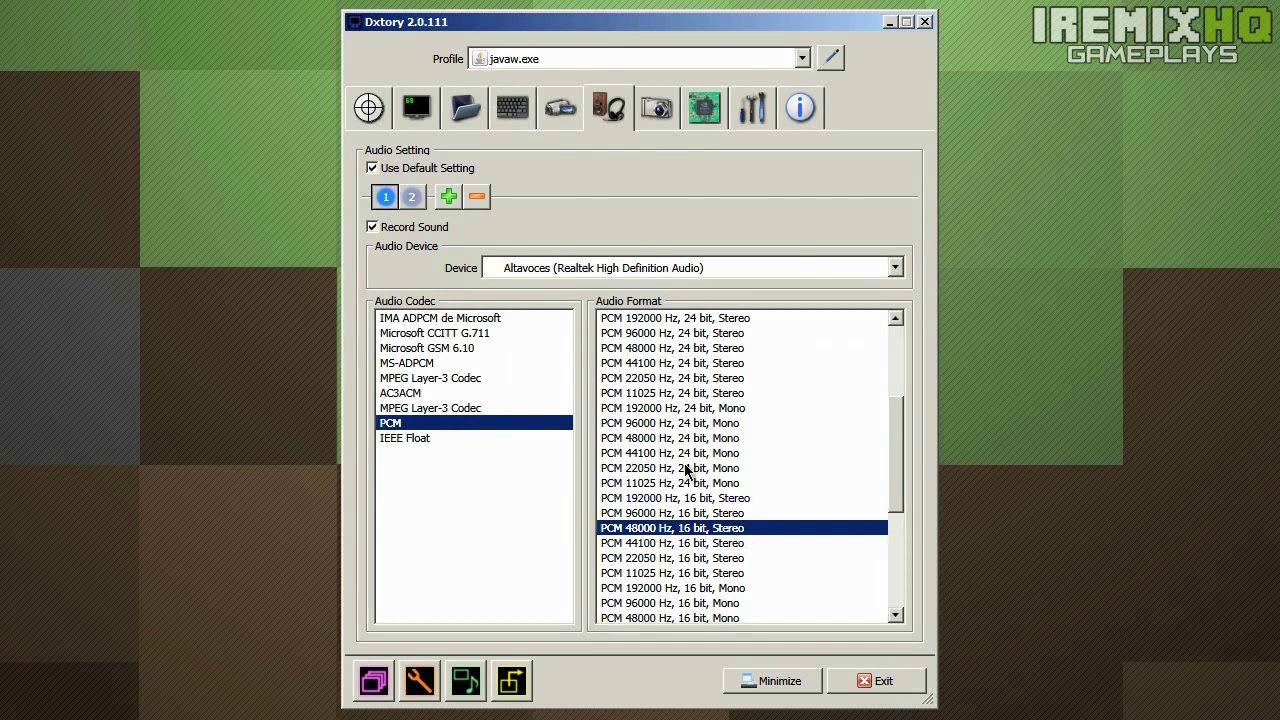
click(603, 272)
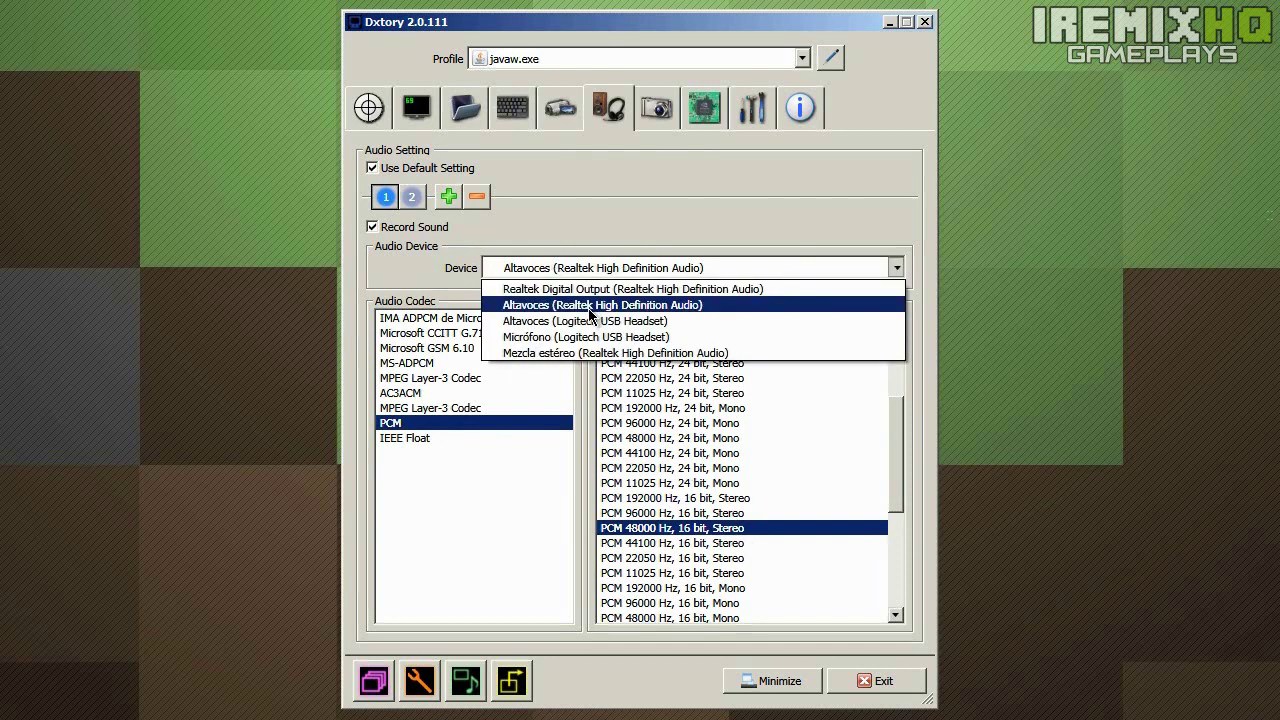
click(597, 270)
click(578, 269)
click(574, 267)
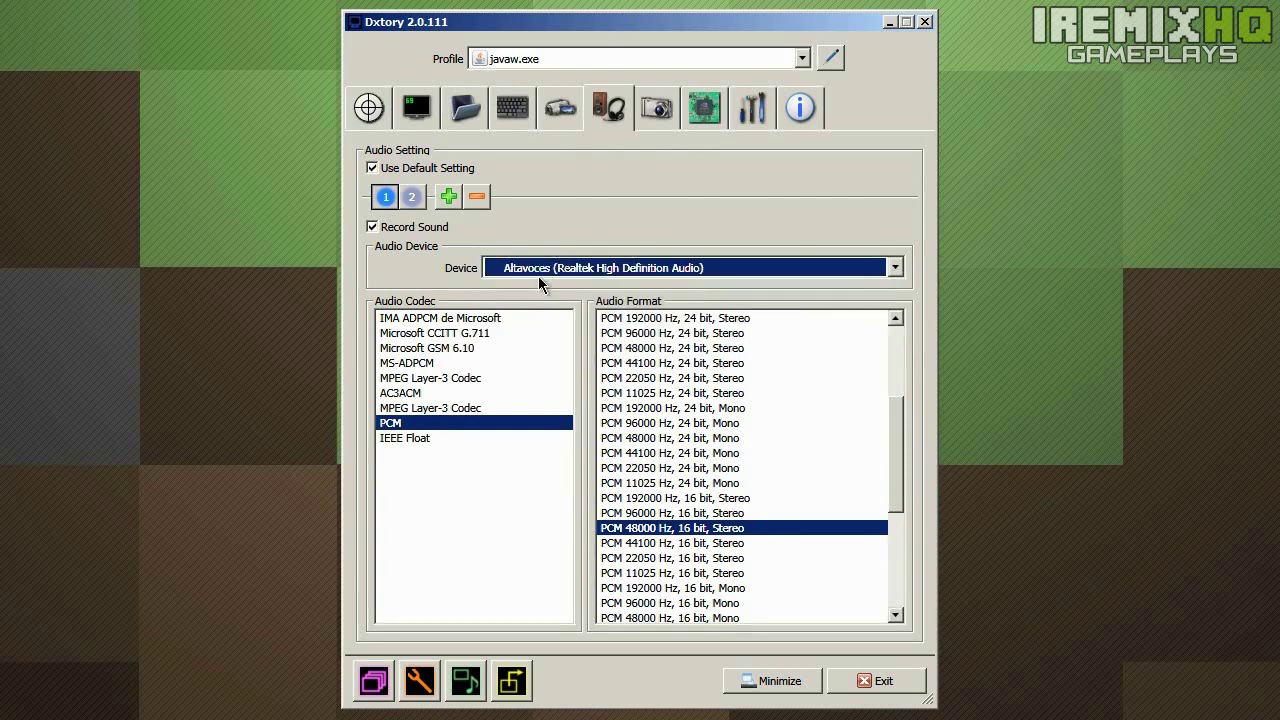
click(411, 200)
click(386, 199)
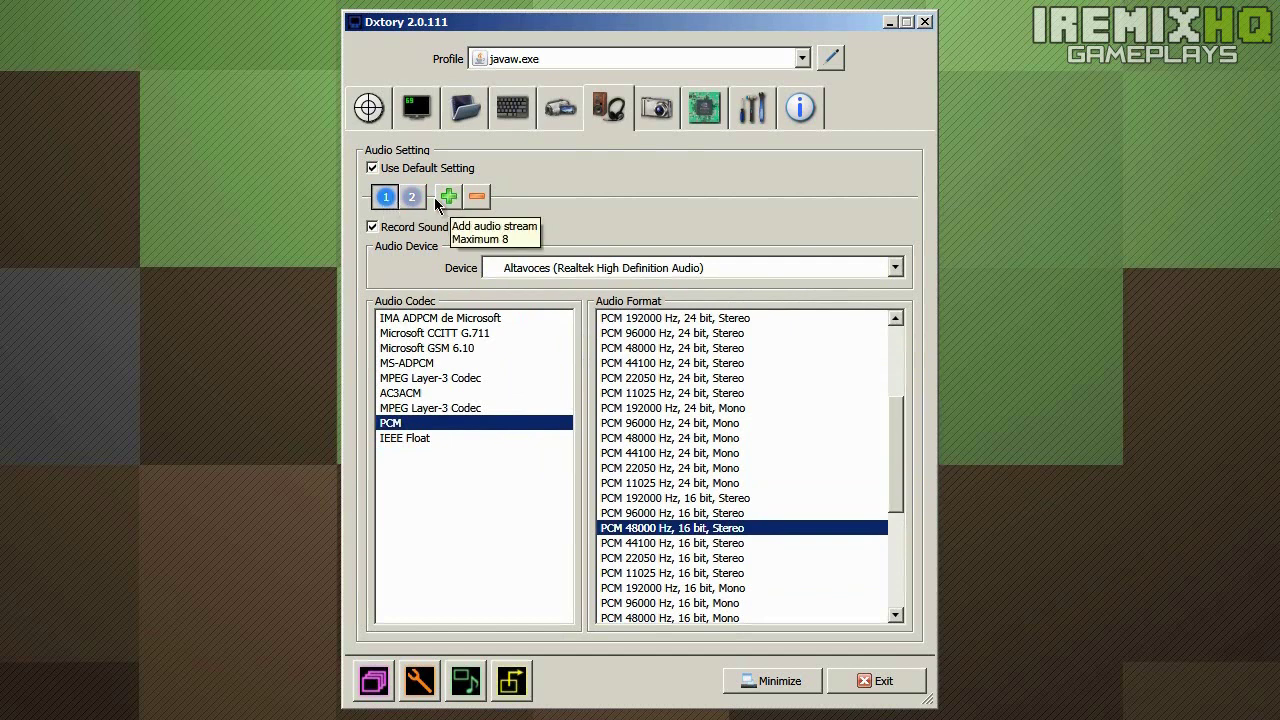
click(416, 200)
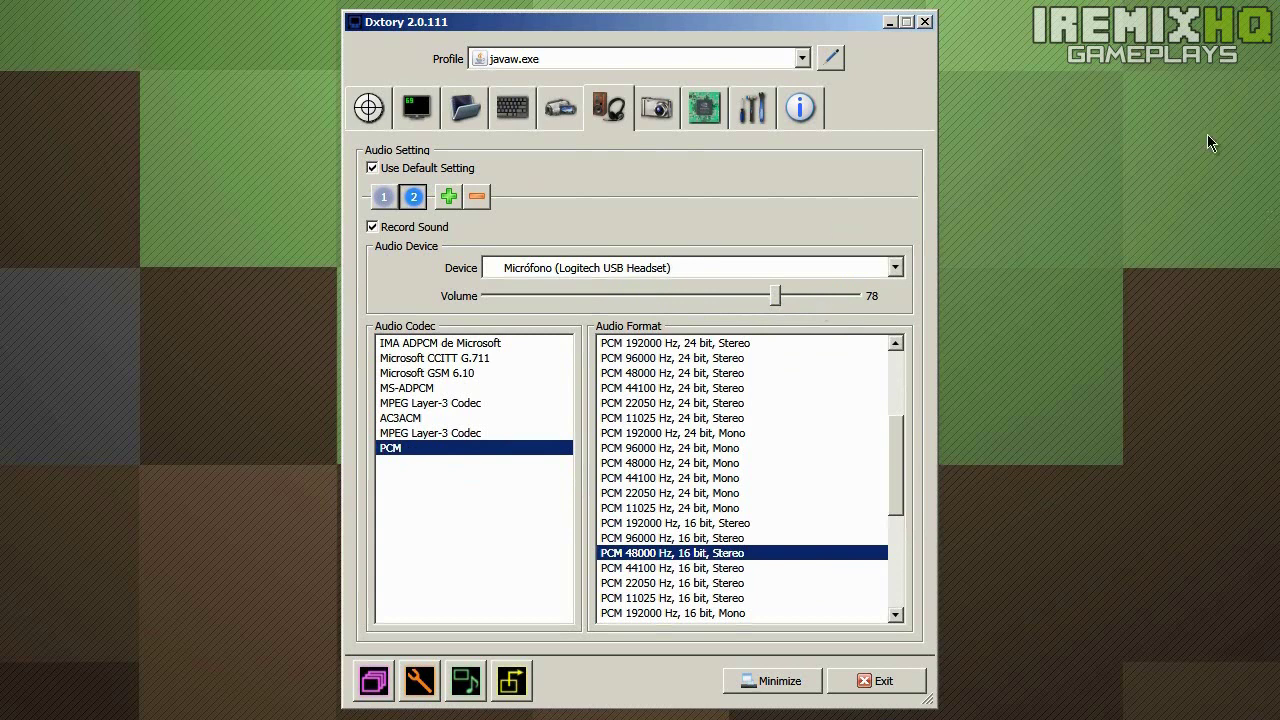
Show the screenshot settings, check the available file formats and keep JPEG selected
click(651, 118)
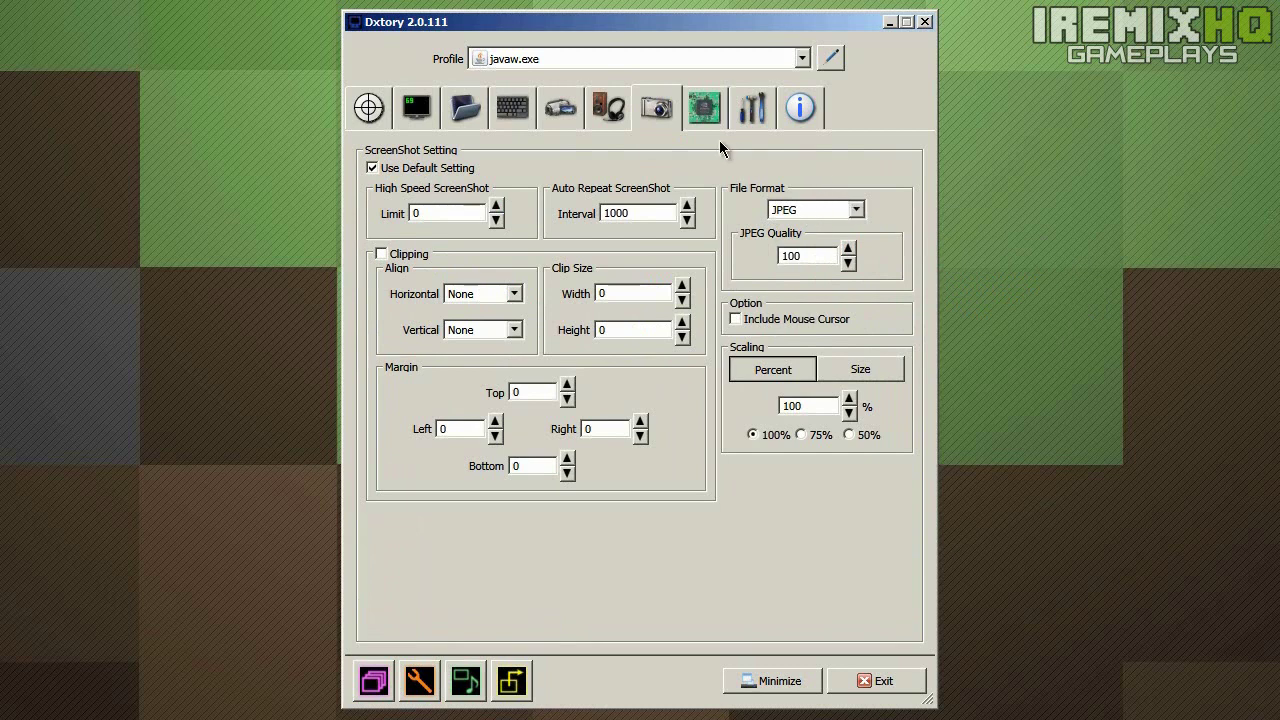
click(796, 208)
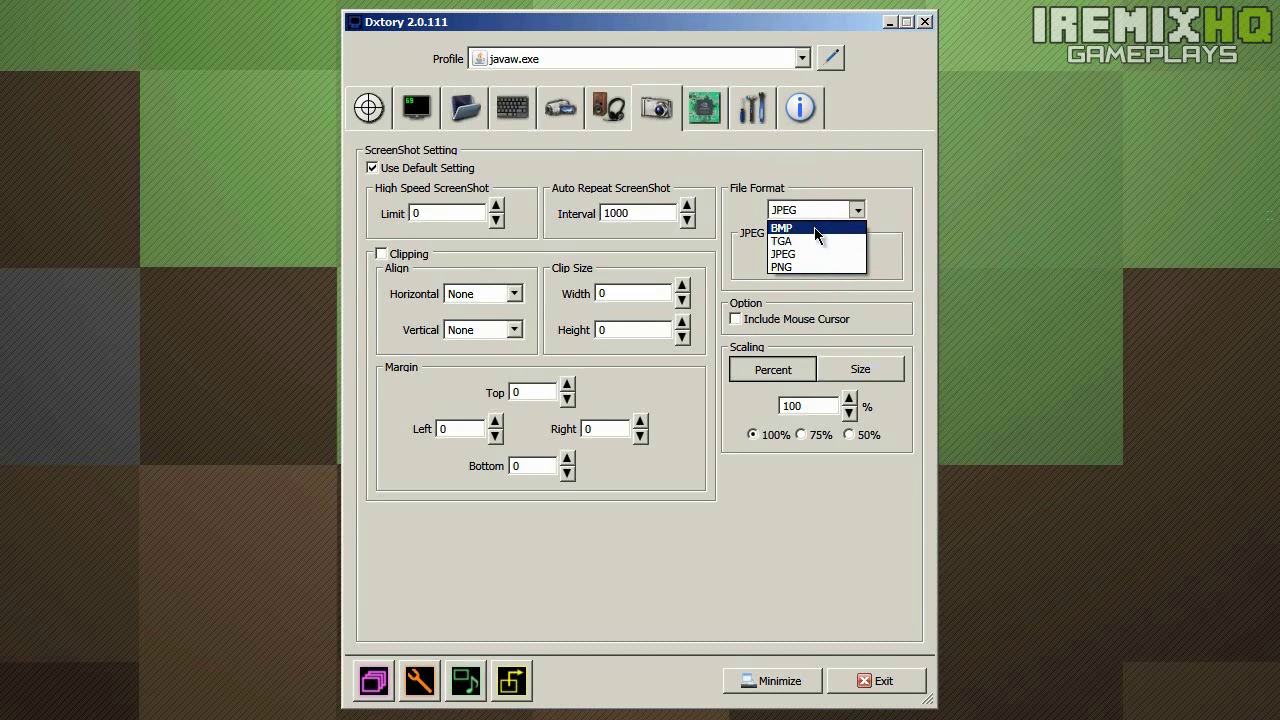
click(812, 255)
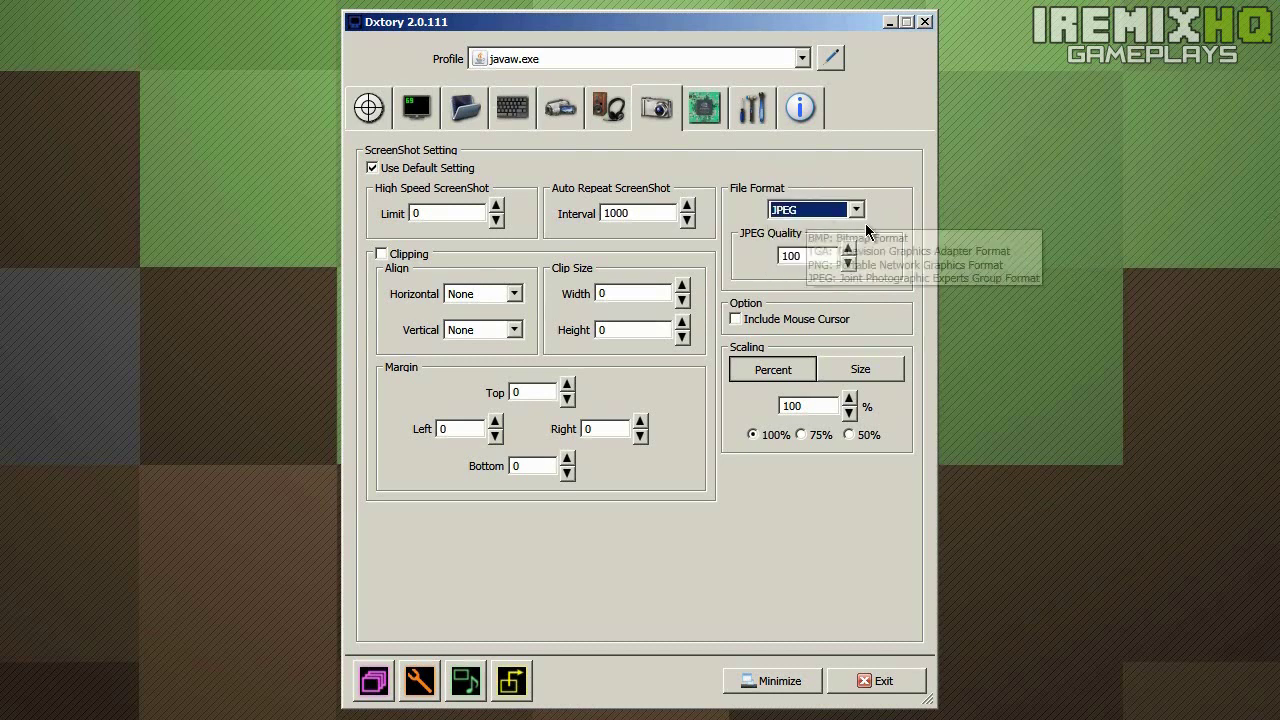
click(674, 118)
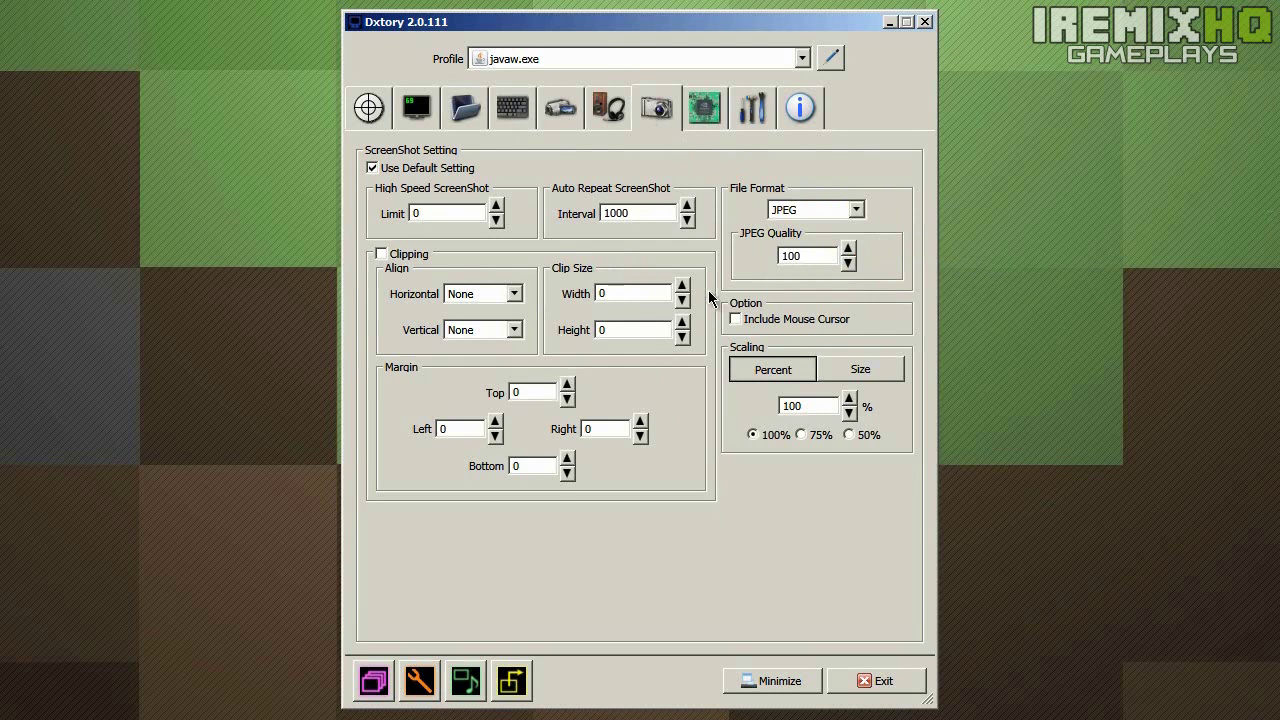
In the advanced settings, set Processing Threads to 6 and review the other thread choices without changing the selection
click(703, 110)
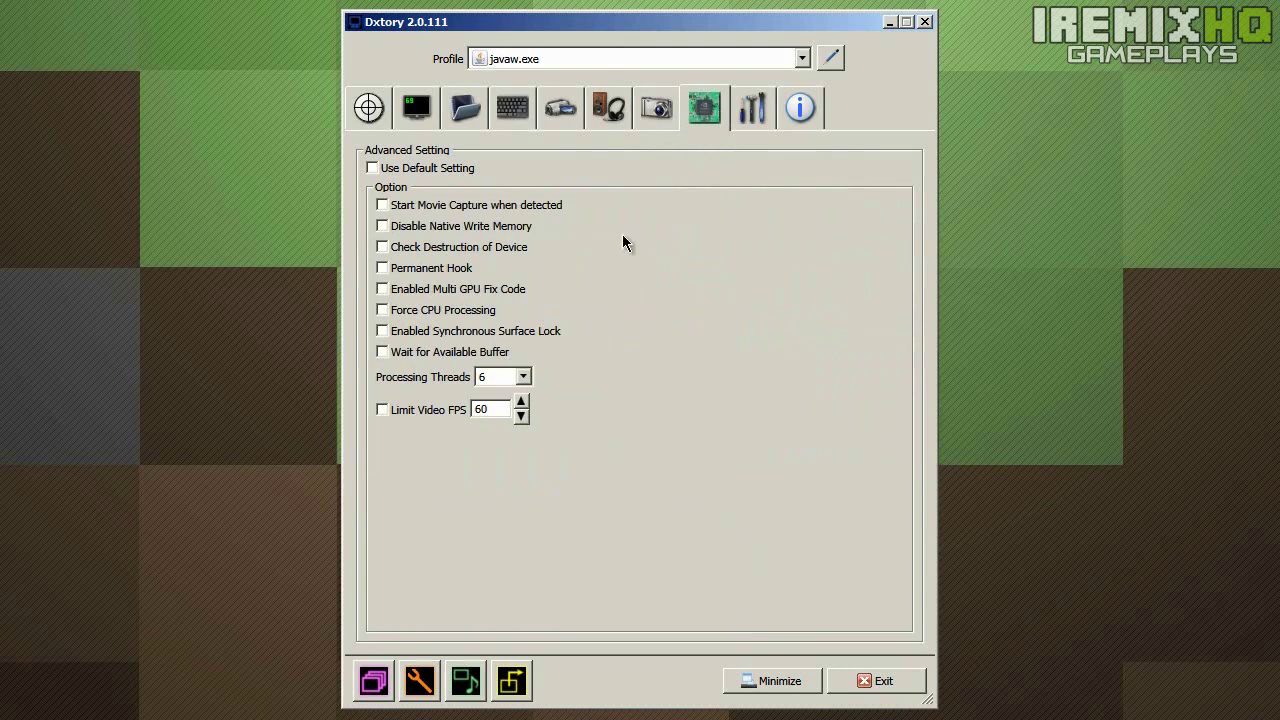
click(522, 377)
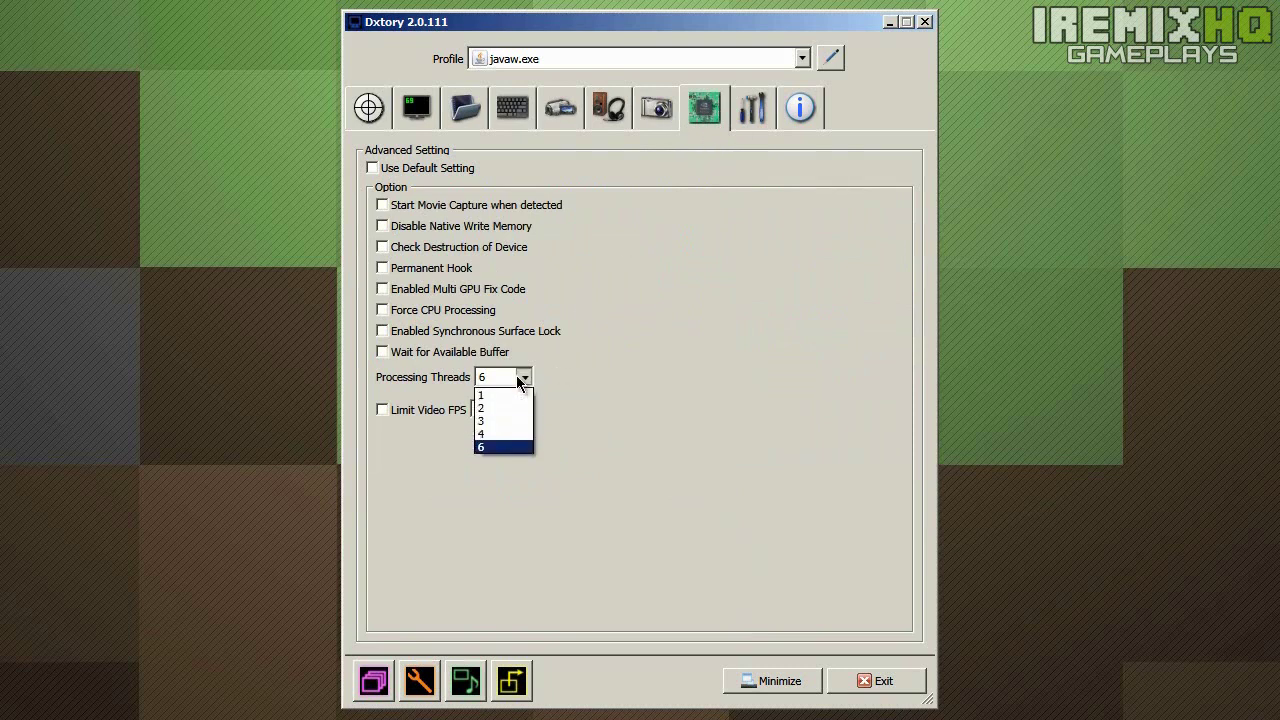
click(524, 447)
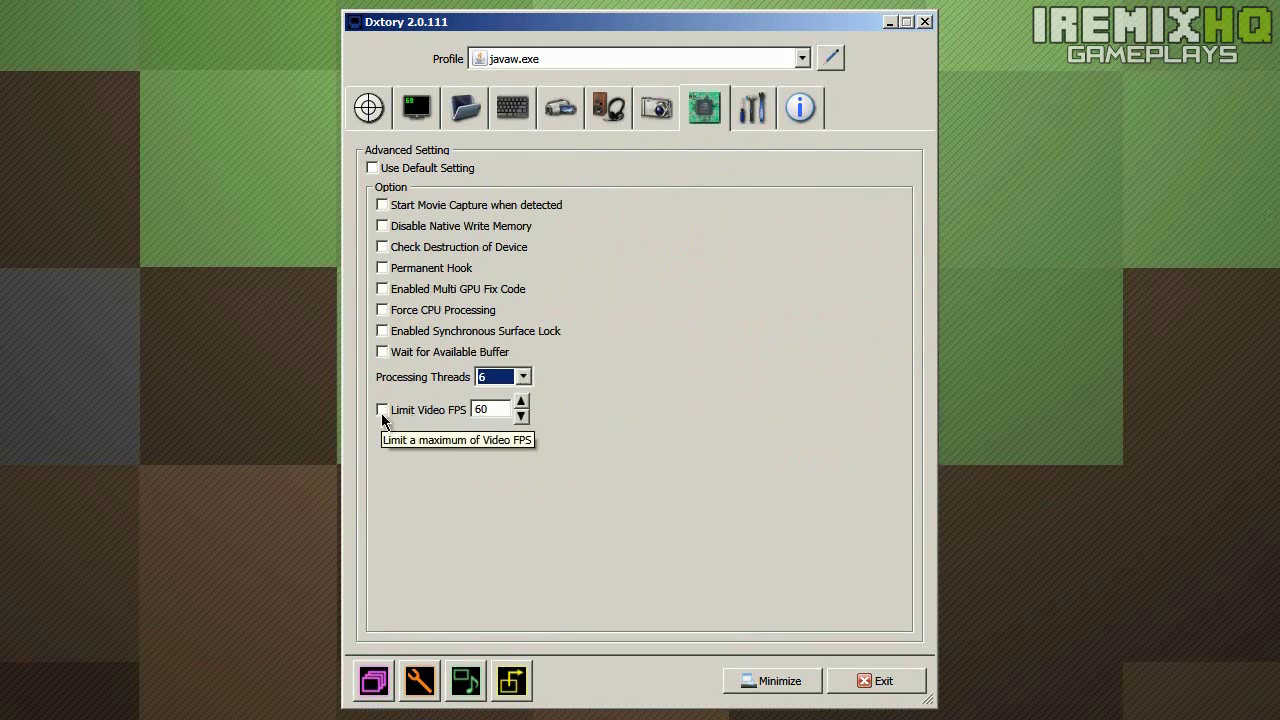
click(563, 408)
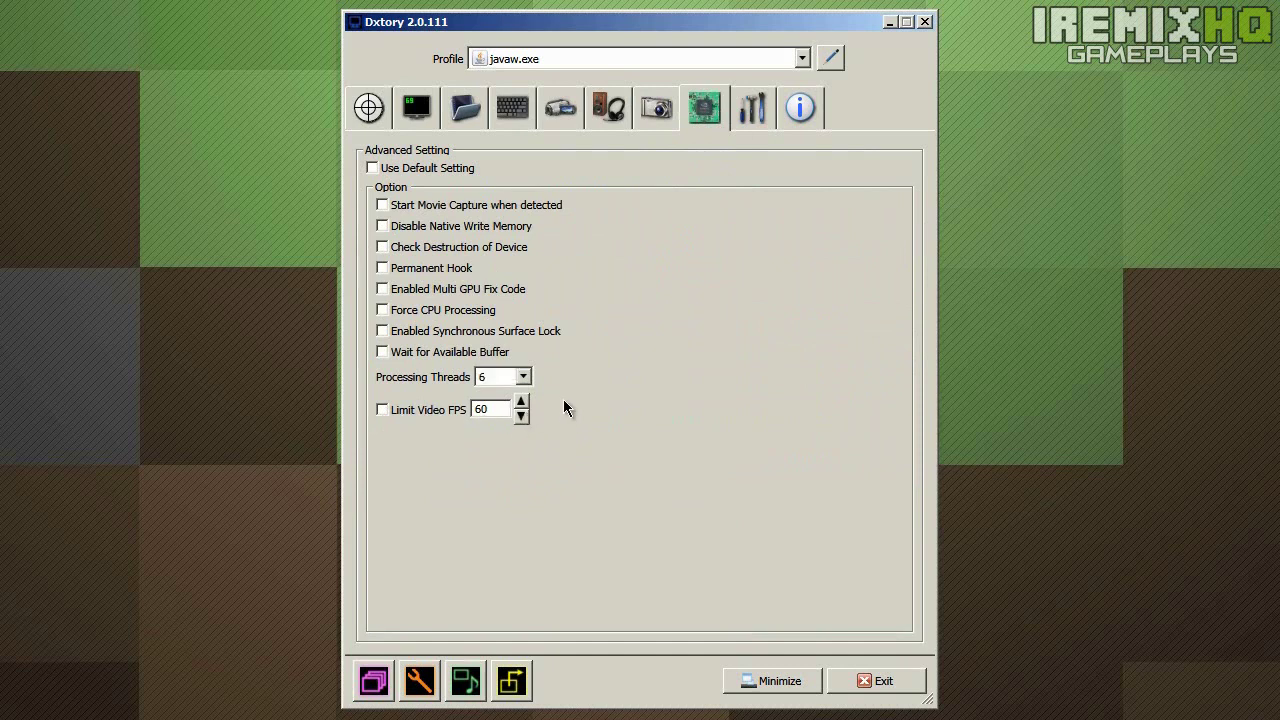
click(523, 380)
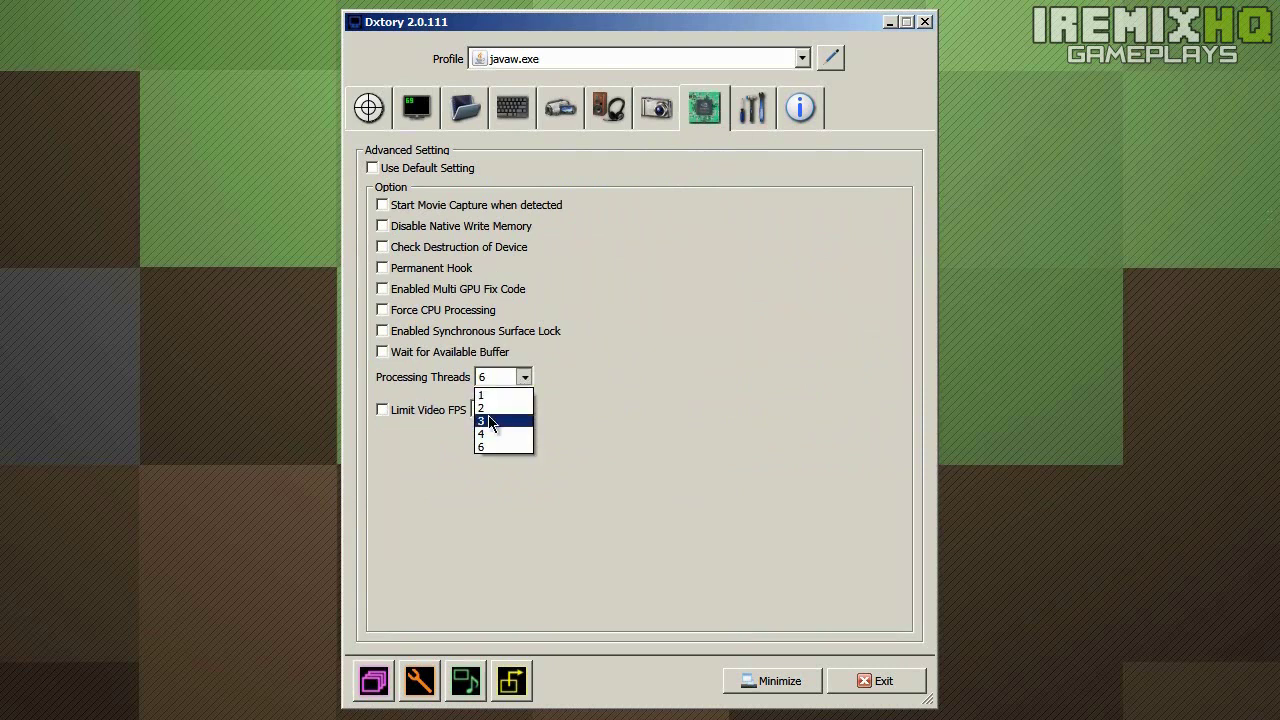
click(591, 393)
click(584, 388)
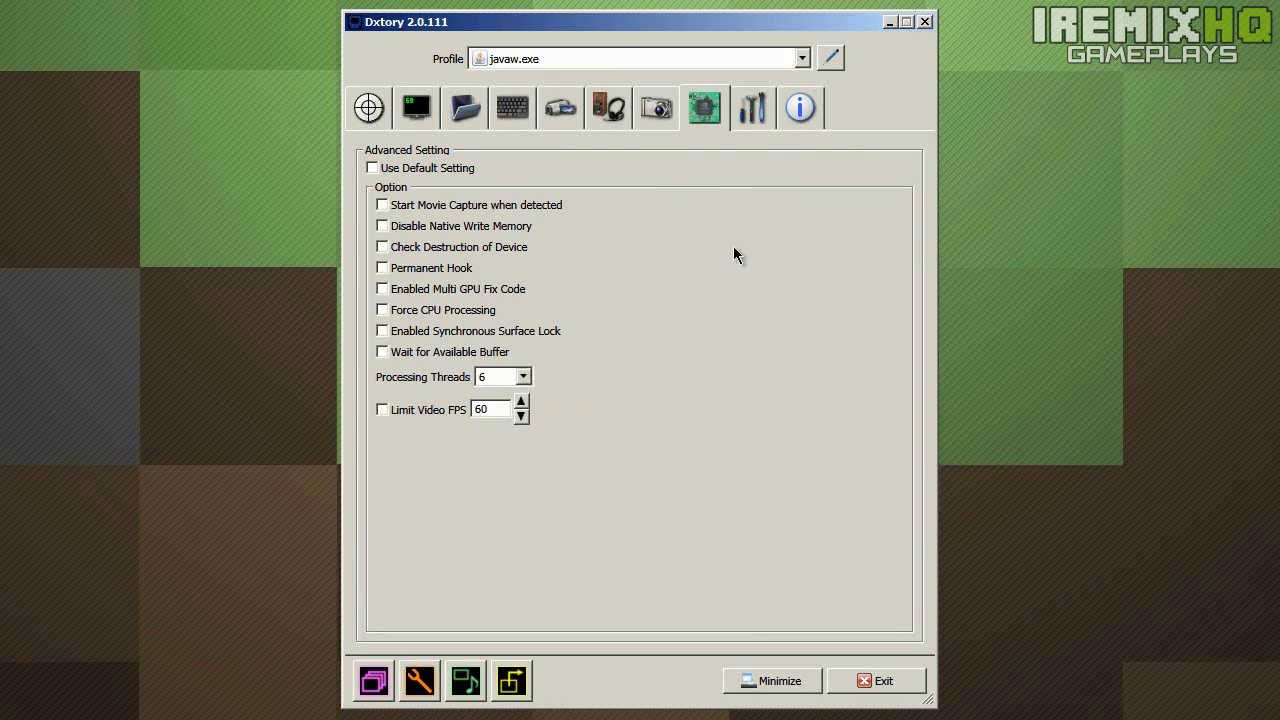
Review the global settings and the license information, and return to the target settings
click(752, 110)
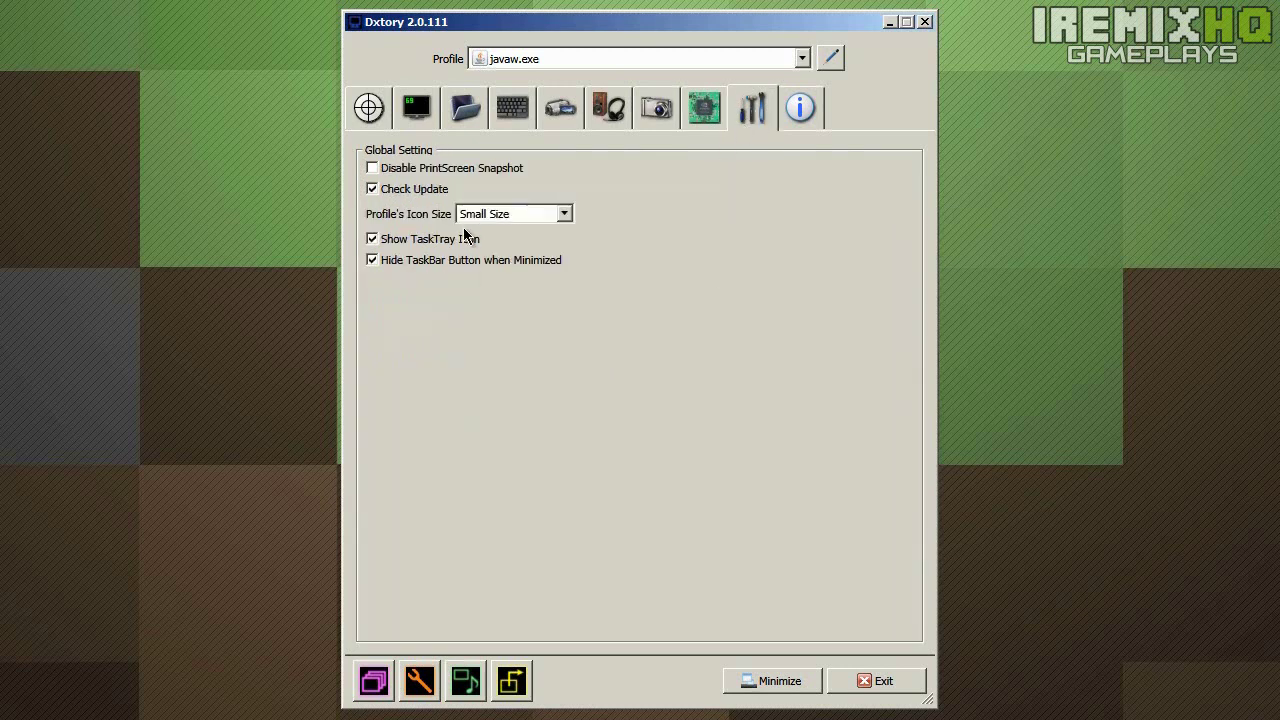
click(787, 115)
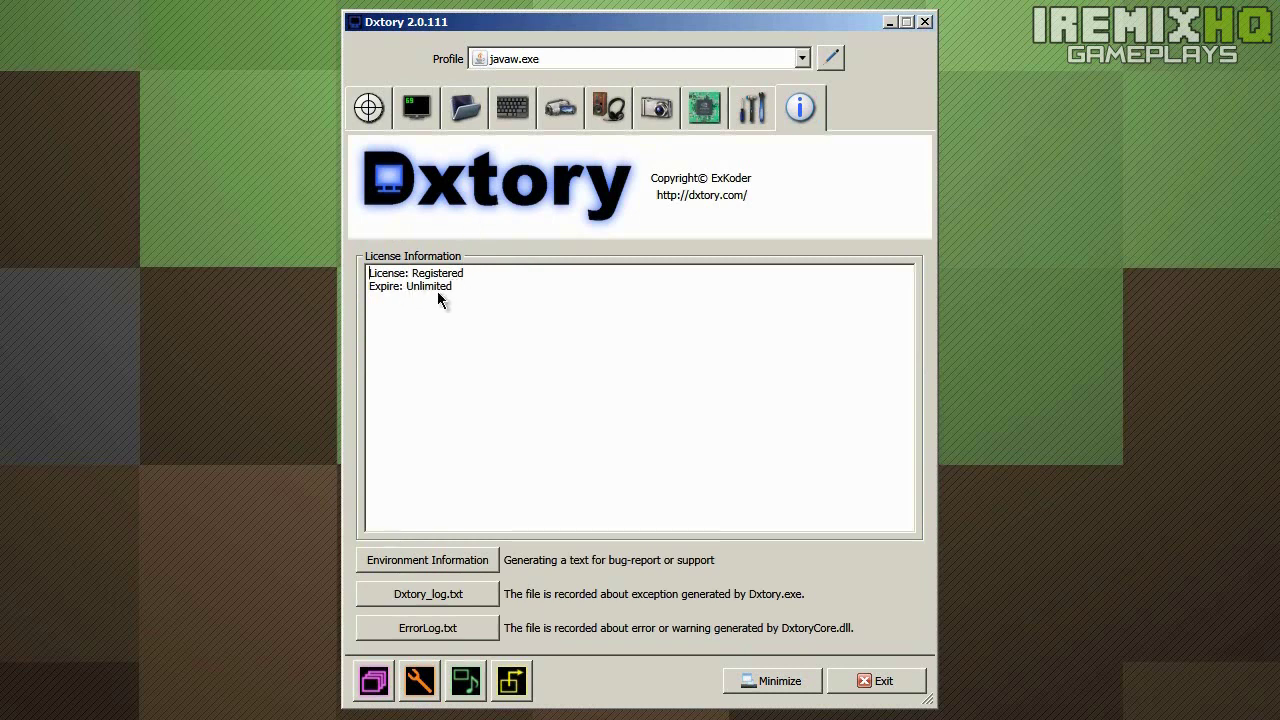
click(760, 112)
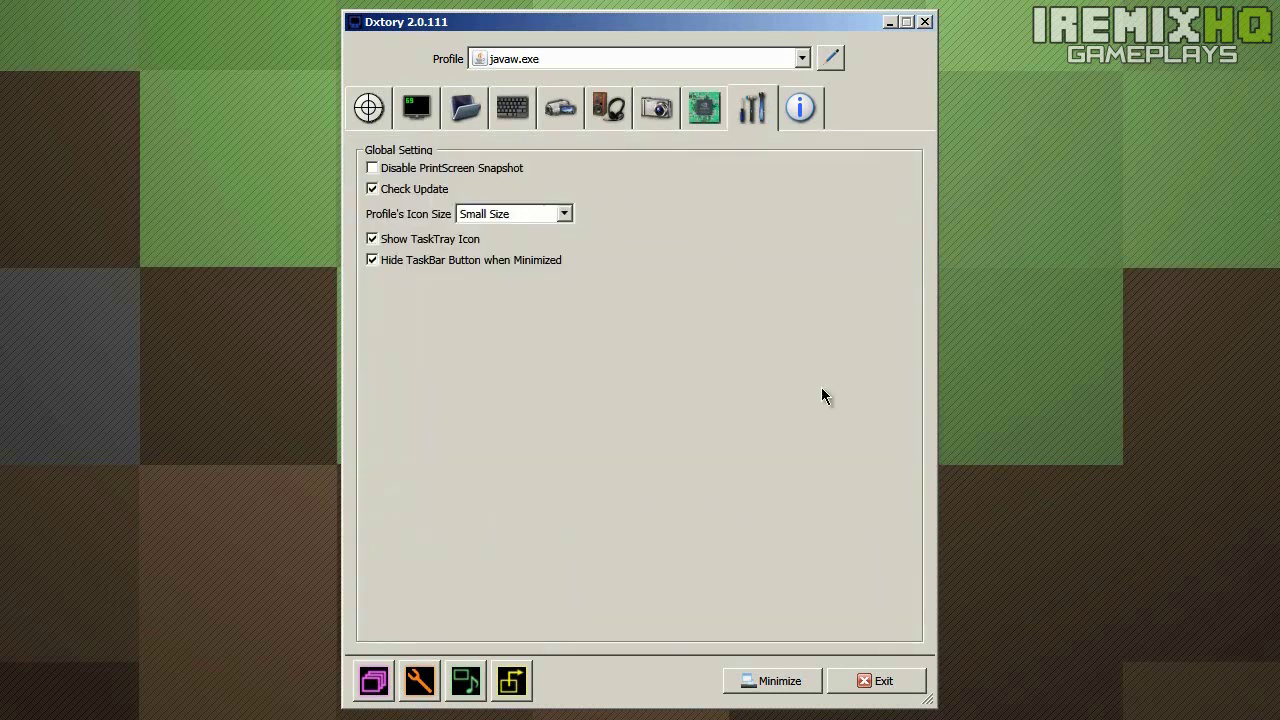
click(369, 110)
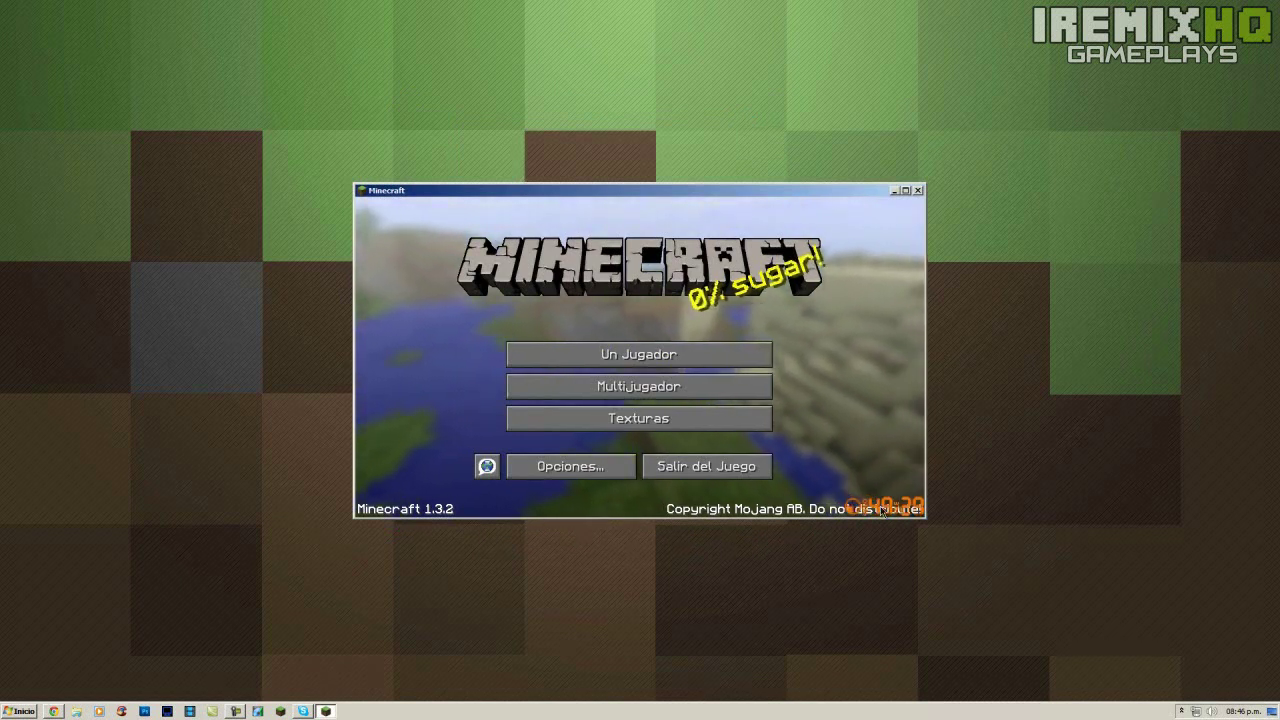
Switch to Minecraft, load a single-player world and walk forward across the snowy terrain
click(556, 350)
double_click(556, 338)
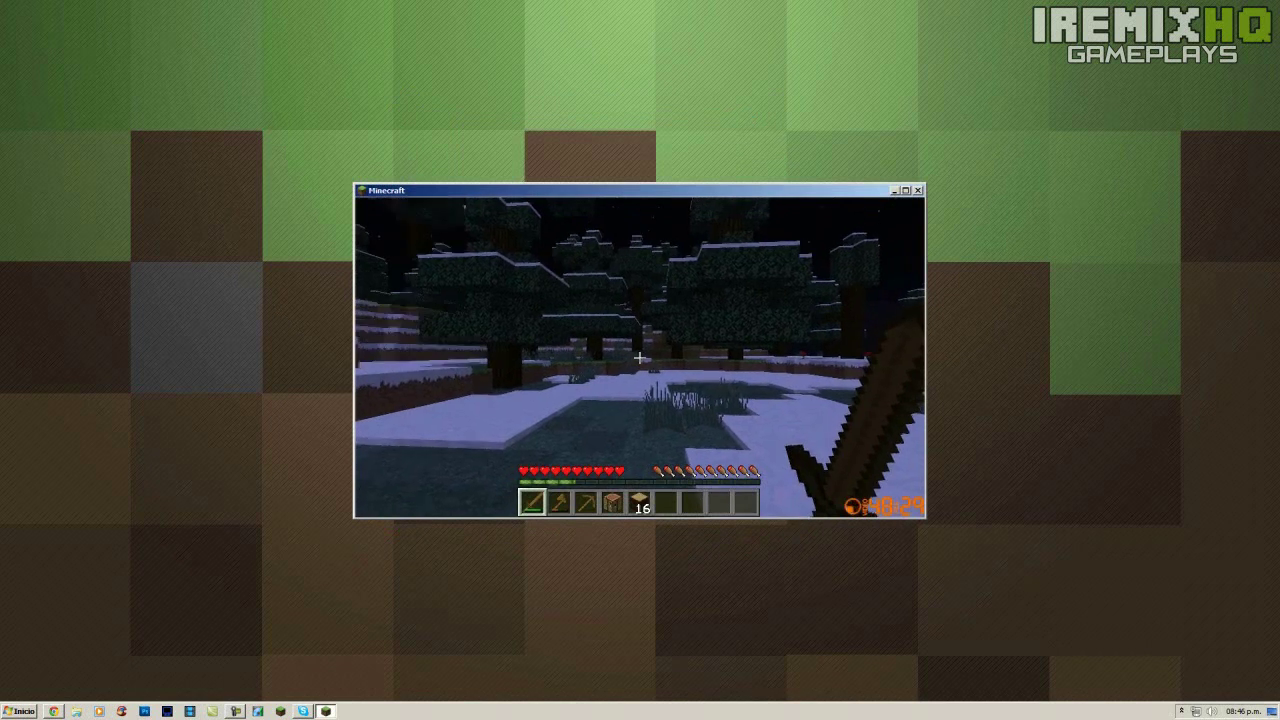
key(w)
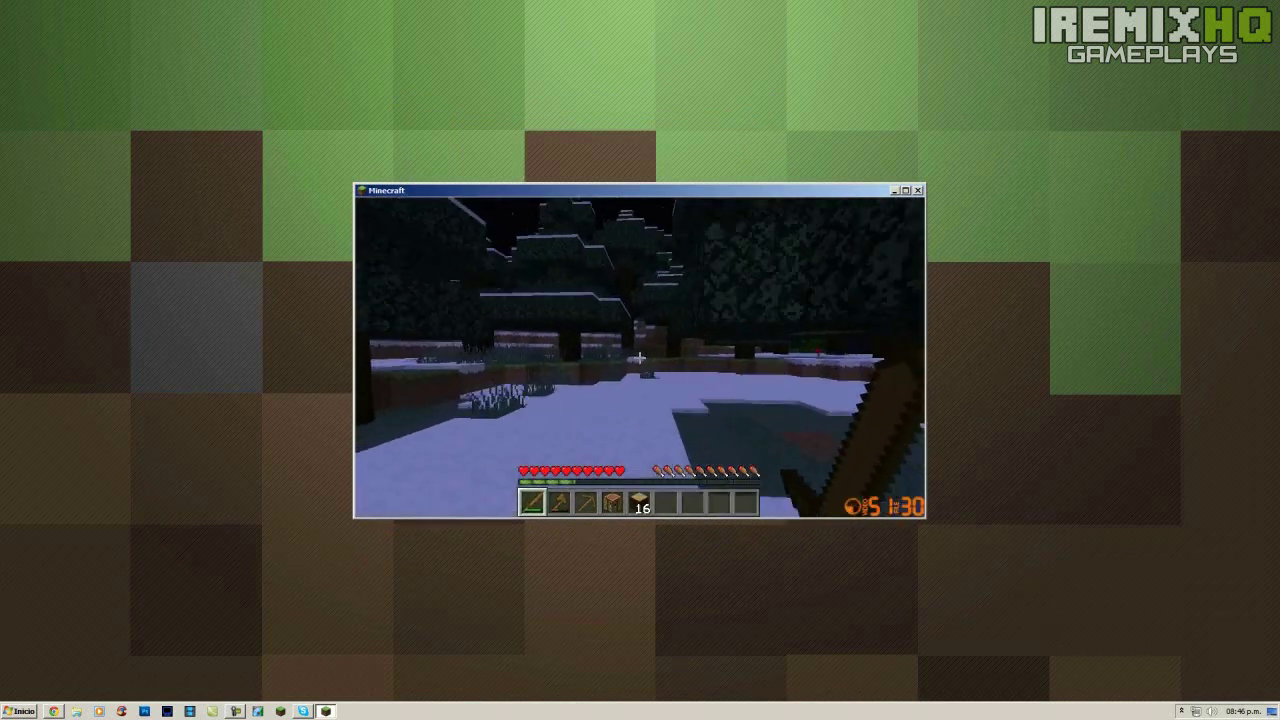
key(w)
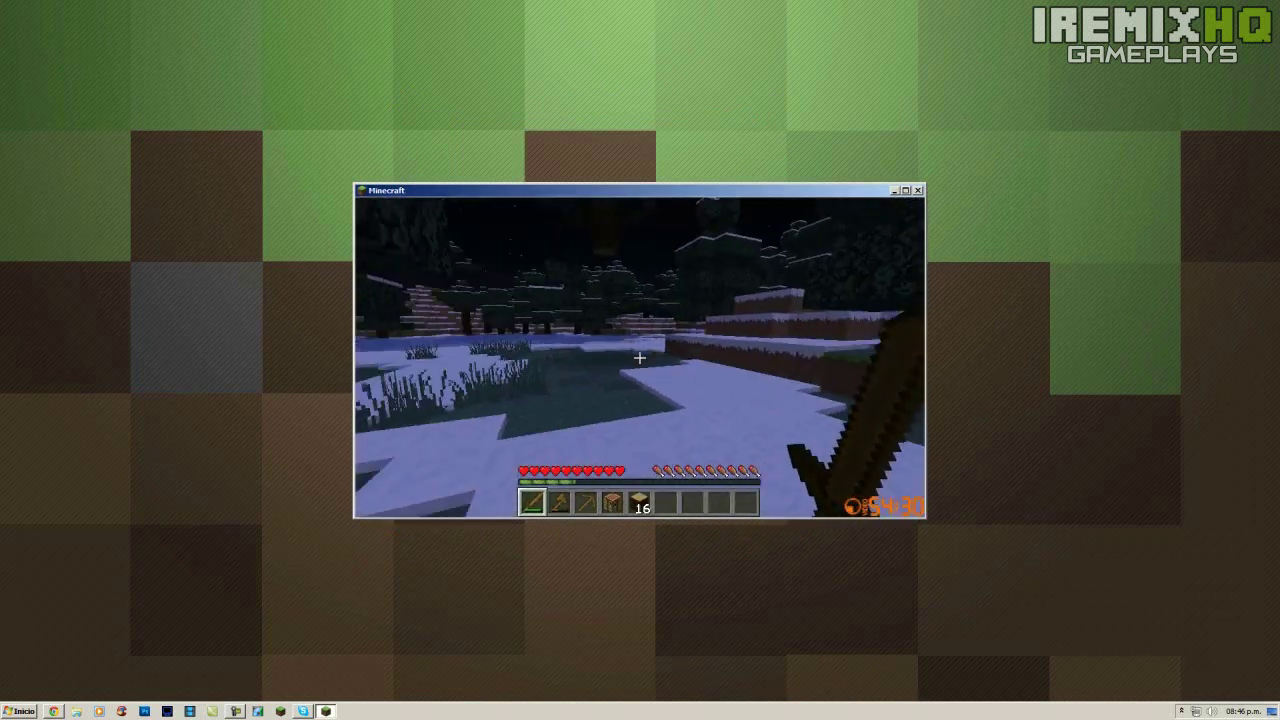
key(w)
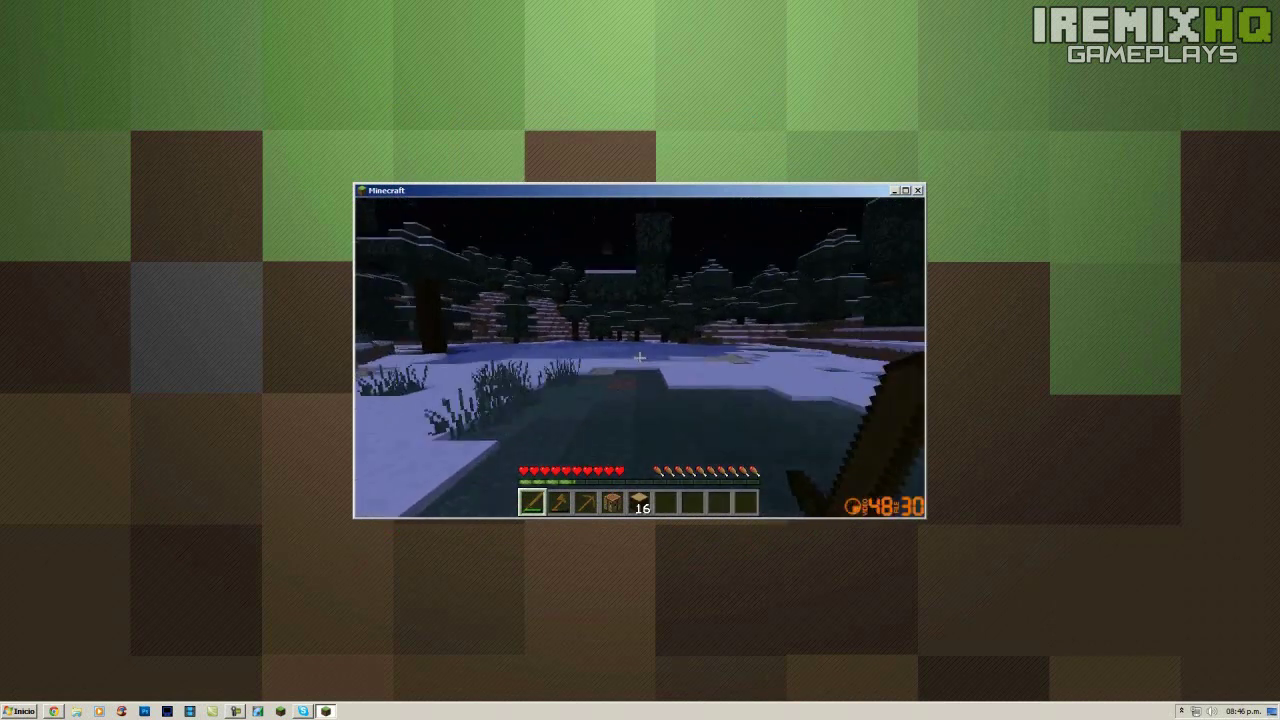